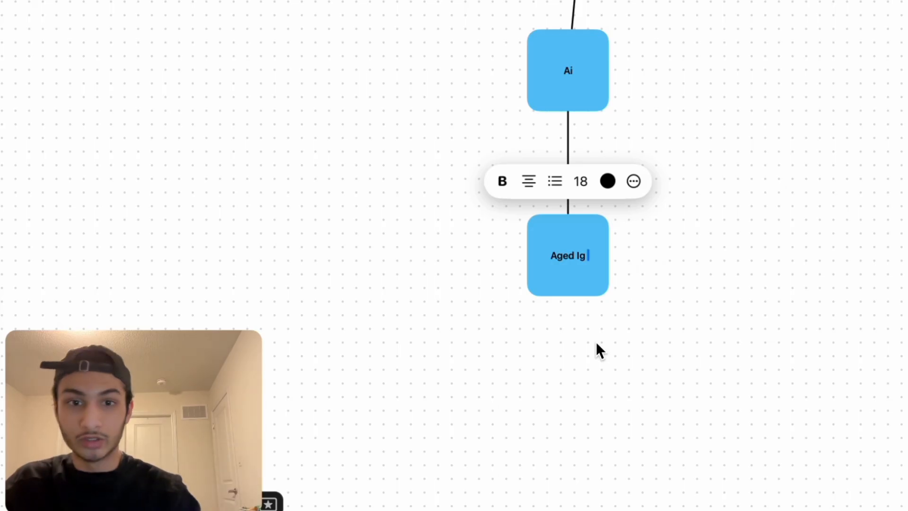
# Step: Add "Z2u.com" as a second line of text in the "Aged Ig" box
pyautogui.press('Return')
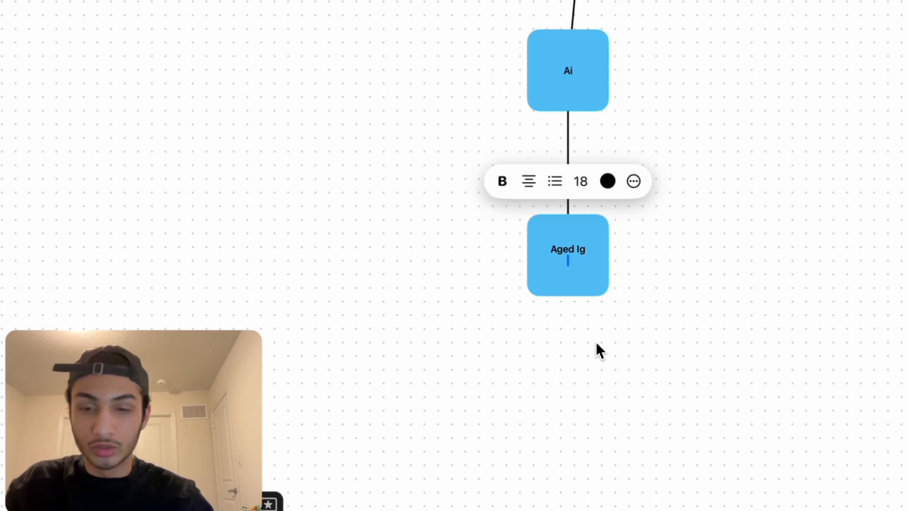
pyautogui.write('Z2u')
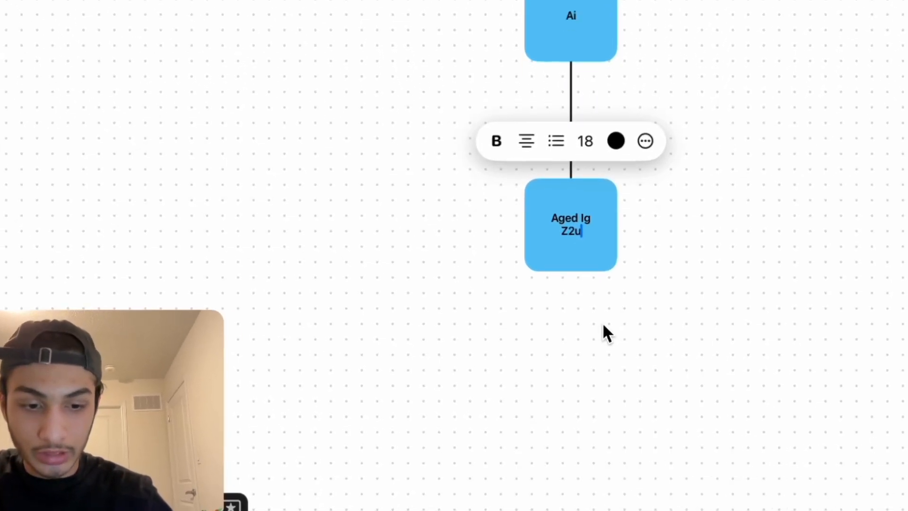
pyautogui.write('.com')
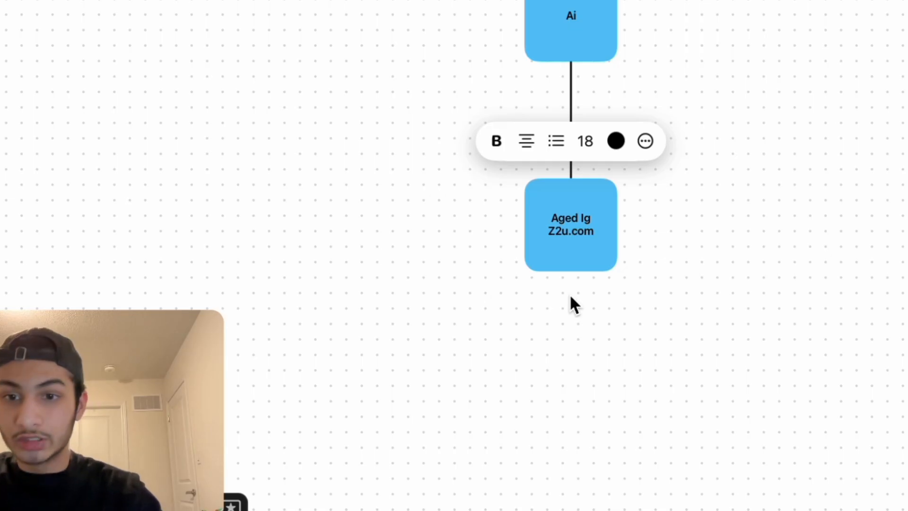
pyautogui.scroll(-5, 586, 265)
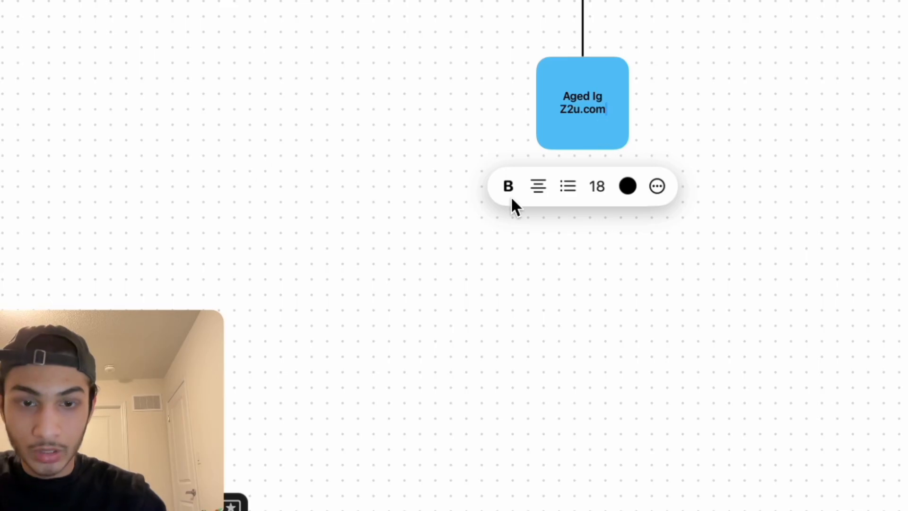
pyautogui.click(442, 152)
# Step: Add a connected rounded square below the "Aged Ig" box and label it "Proxies"
pyautogui.click(568, 134)
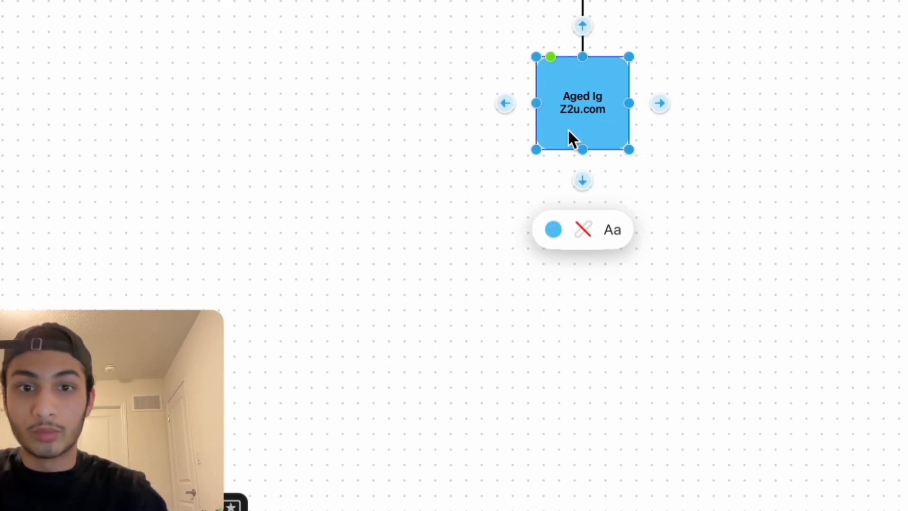
pyautogui.moveTo(582, 182); pyautogui.dragTo(583, 251)
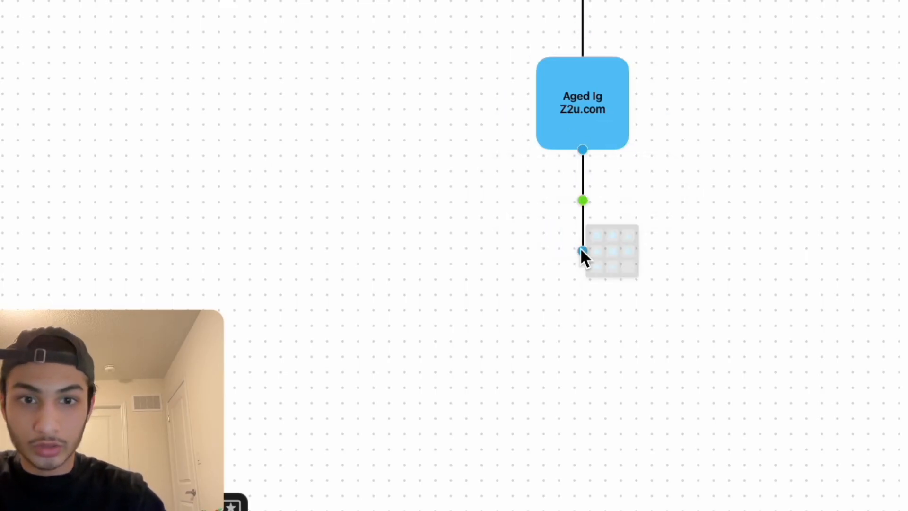
pyautogui.click(645, 201)
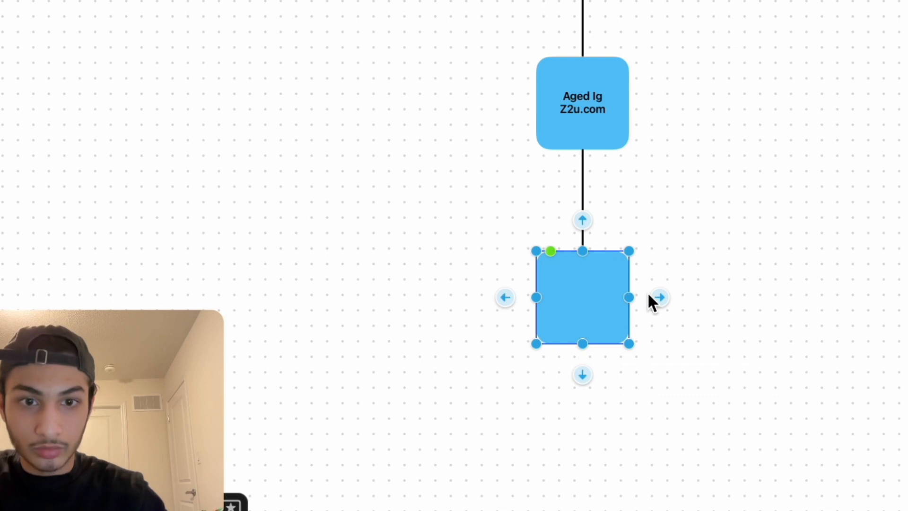
pyautogui.doubleClick(590, 286)
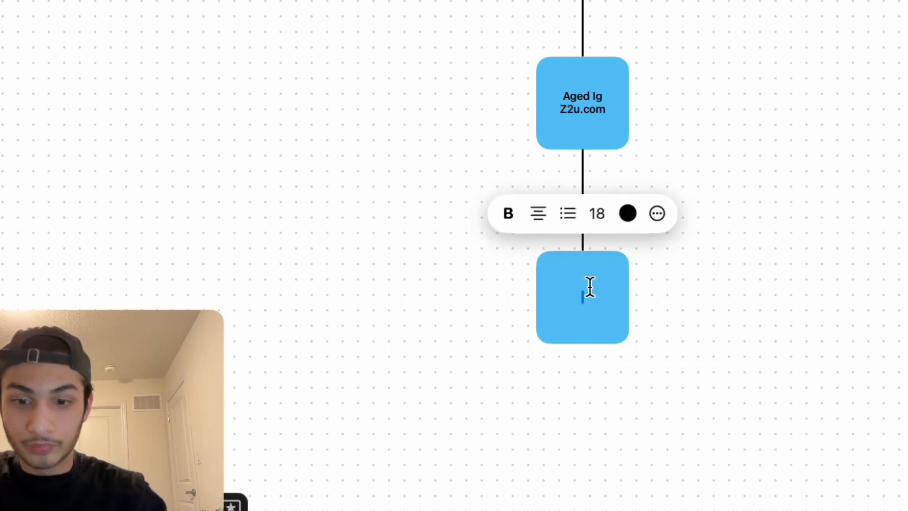
pyautogui.write('Proxies')
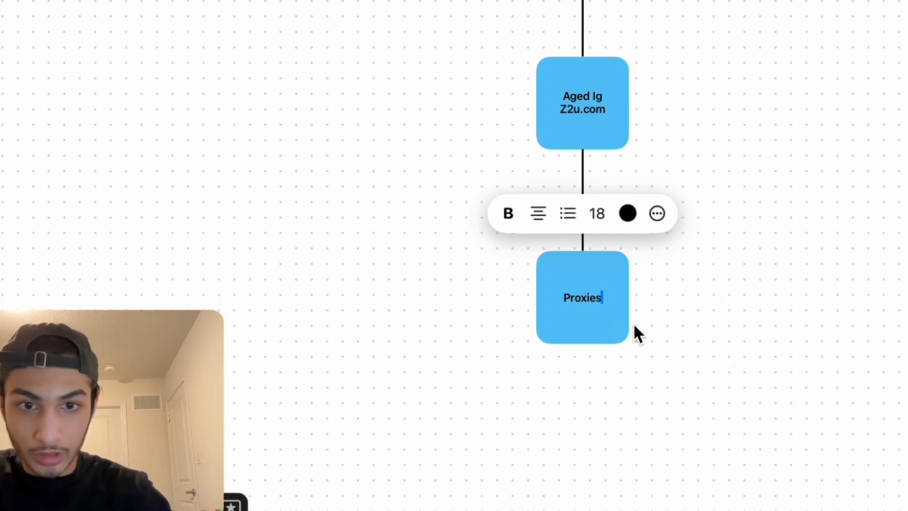
pyautogui.click(622, 366)
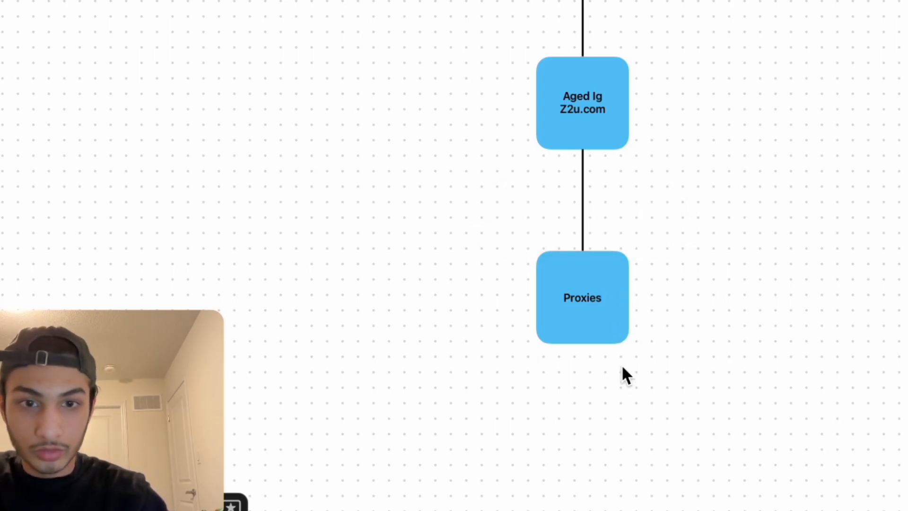
# Step: Branch a connected rounded square off the right side of the "Proxies" box and label it "Proxysale.com"
pyautogui.click(621, 310)
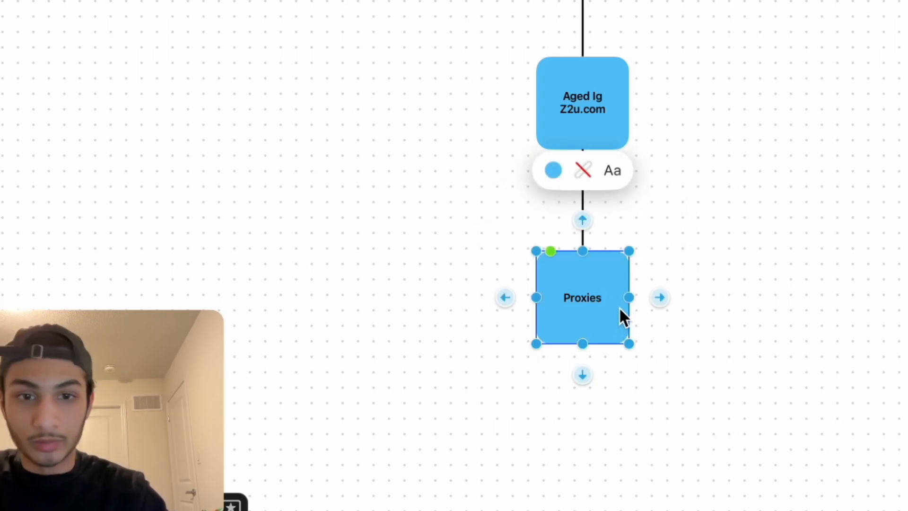
pyautogui.moveTo(664, 297); pyautogui.dragTo(724, 297)
pyautogui.click(793, 252)
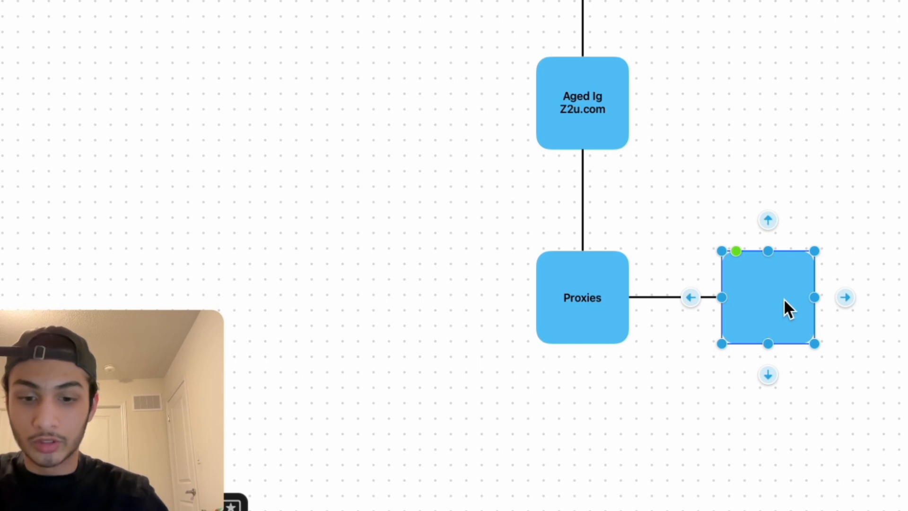
pyautogui.write('Proxy')
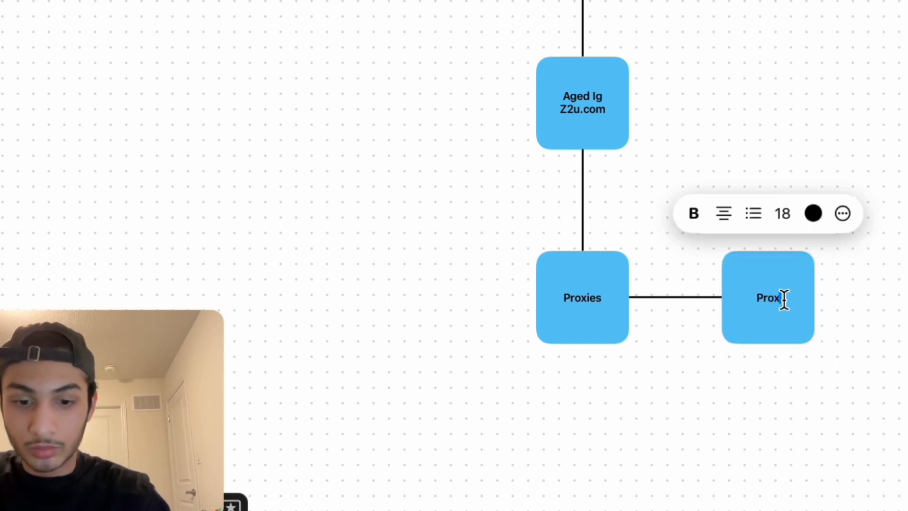
pyautogui.write('sale.')
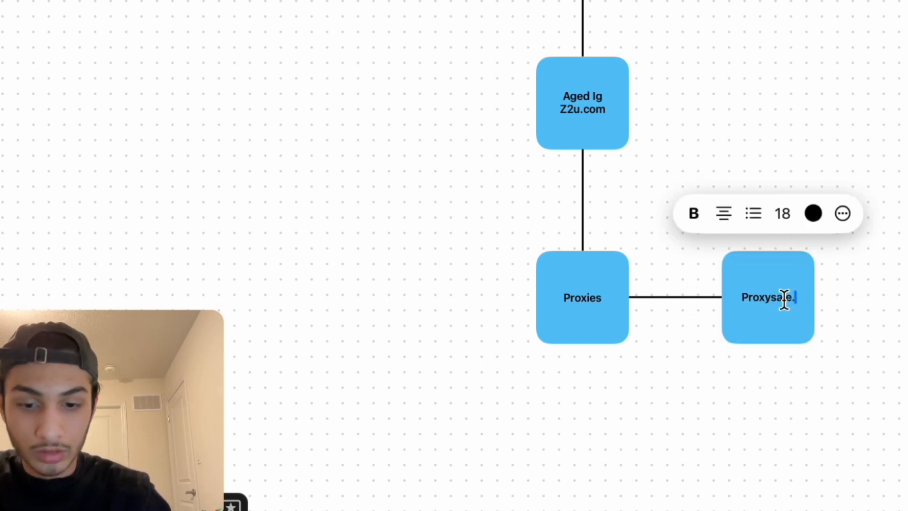
pyautogui.write('com')
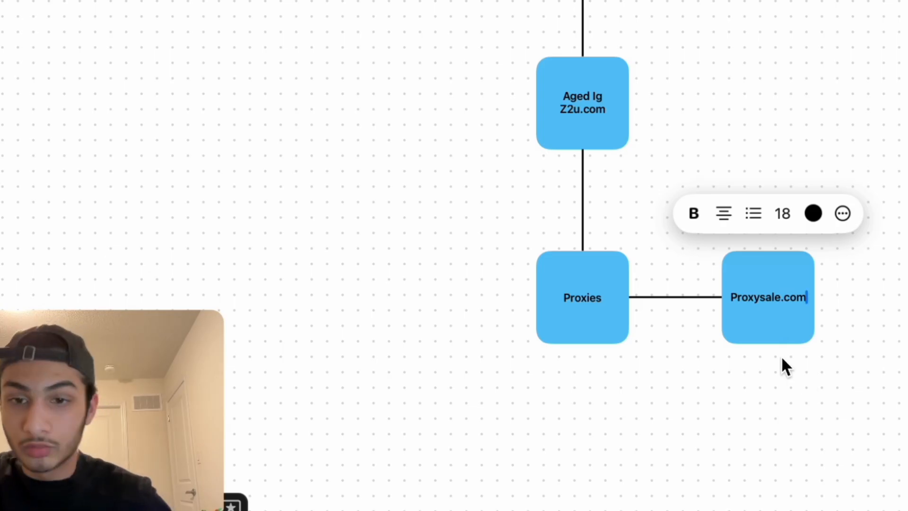
# Step: Add ".05 each" as a second line of text in the "Proxysale.com" box
pyautogui.scroll(-3, 783, 361)
pyautogui.press('Return')
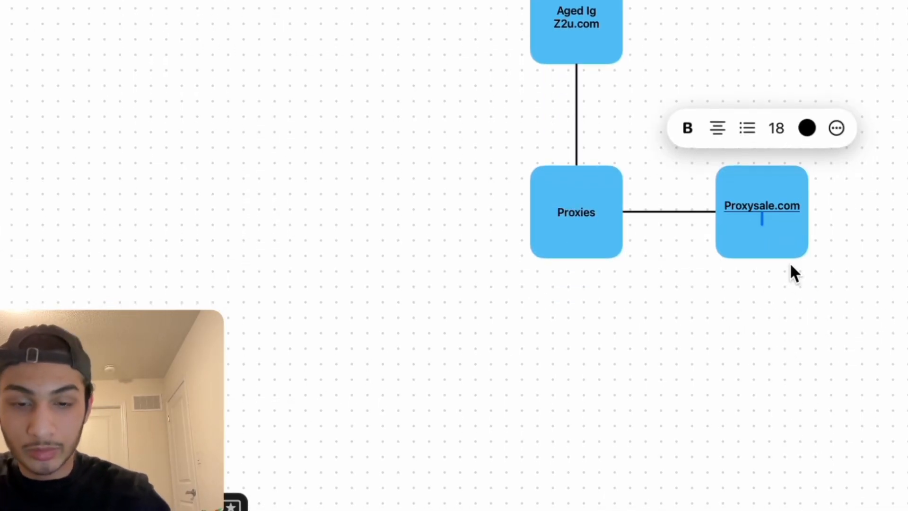
pyautogui.write('.05')
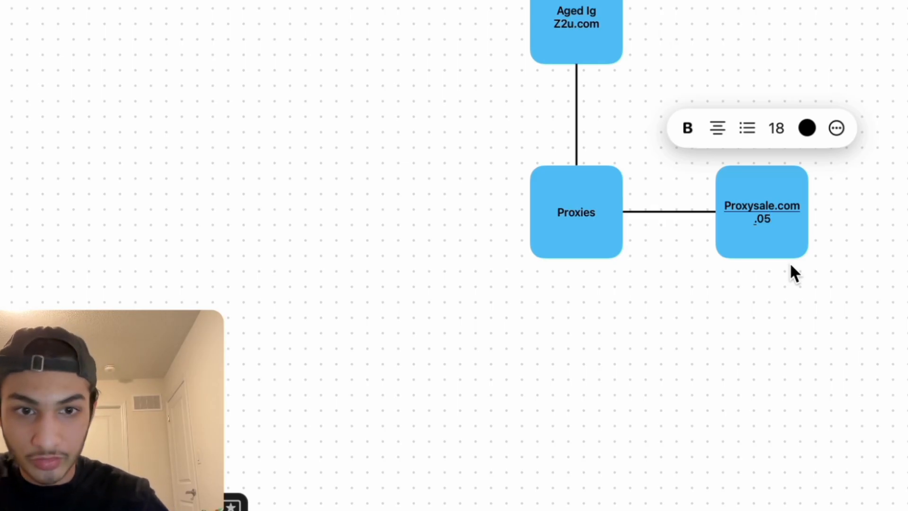
pyautogui.write('e')
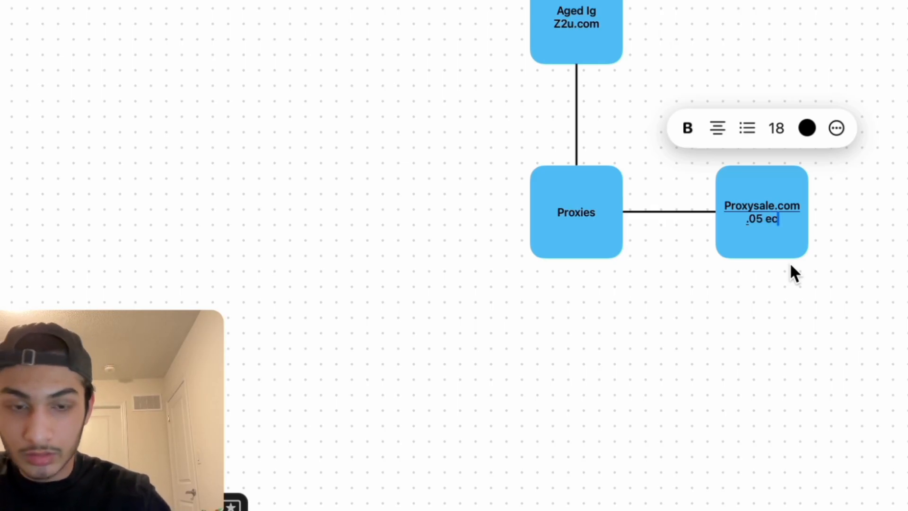
pyautogui.write('ach')
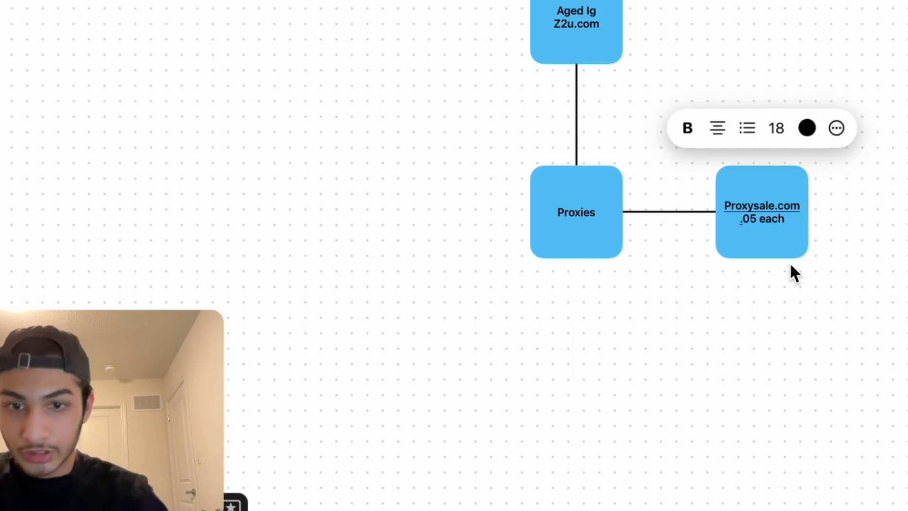
# Step: Add a connected rounded square directly below the "Proxies" box
pyautogui.scroll(-5, 752, 268)
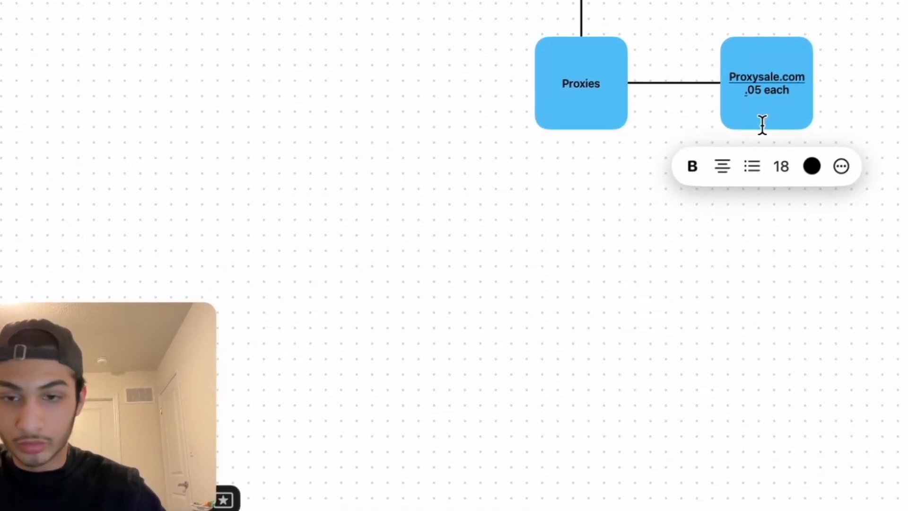
pyautogui.scroll(2, 626, 108)
pyautogui.hscroll(1, 626, 108)
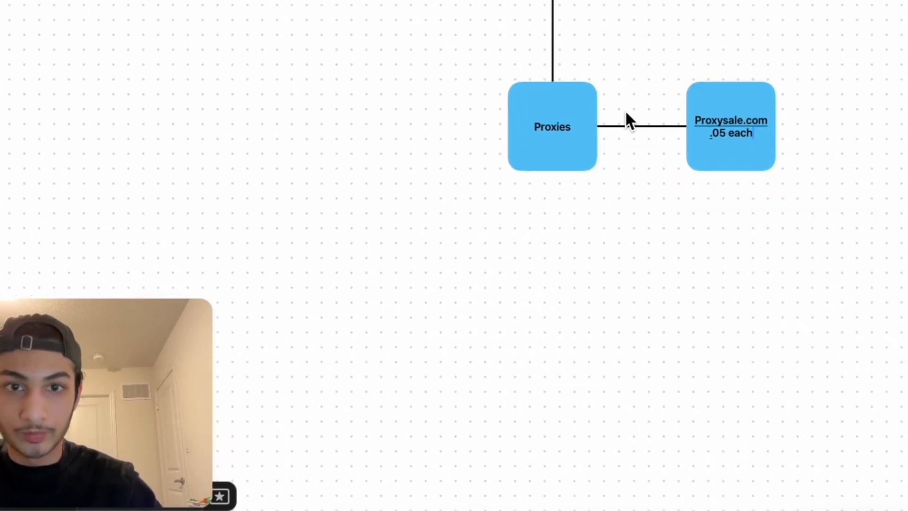
pyautogui.scroll(-3, 613, 129)
pyautogui.scroll(5, 614, 129)
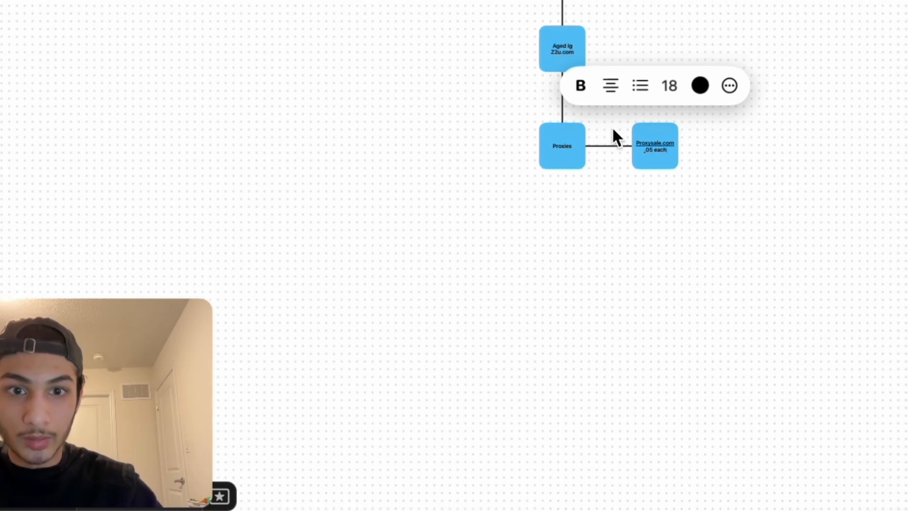
pyautogui.scroll(-4, 535, 262)
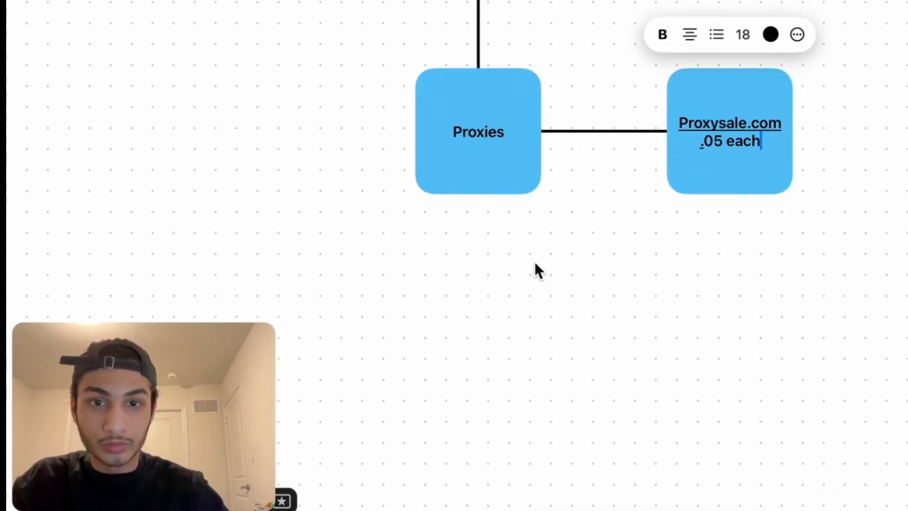
pyautogui.click(476, 179)
pyautogui.moveTo(477, 215); pyautogui.dragTo(478, 314)
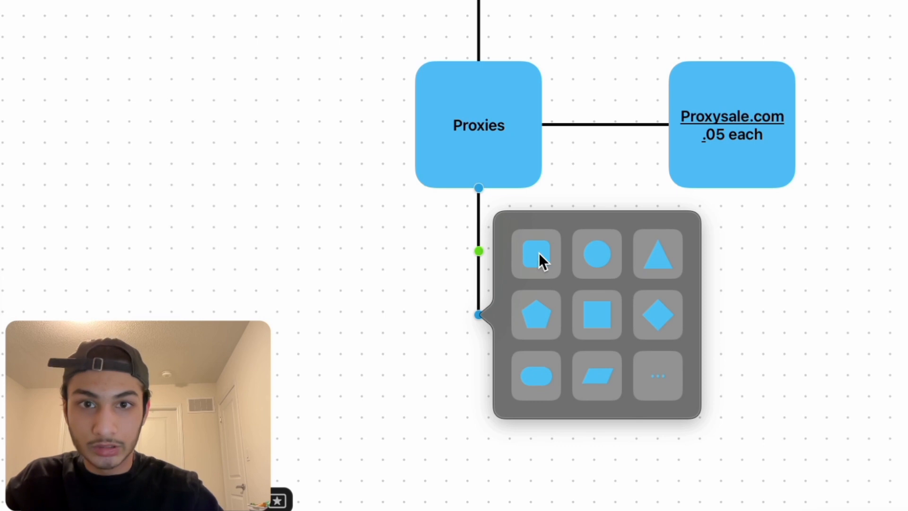
pyautogui.click(539, 253)
pyautogui.scroll(-6, 538, 303)
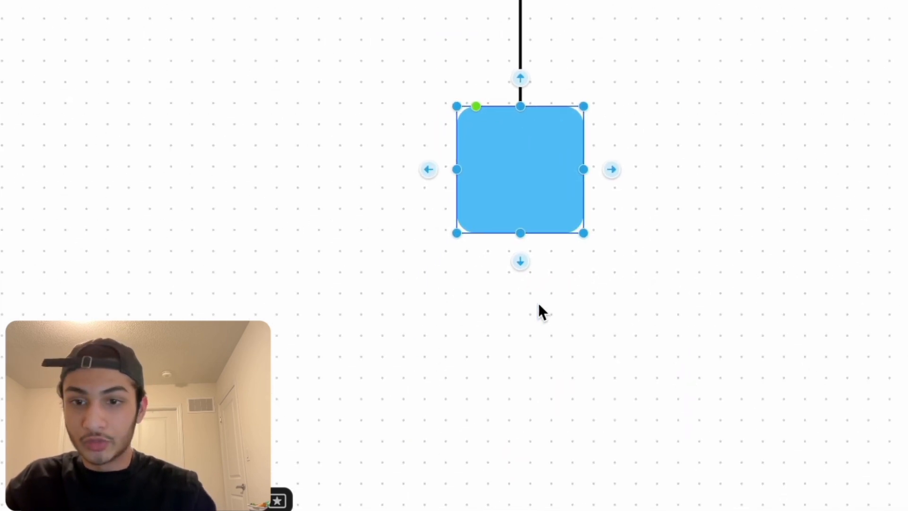
# Step: Label the empty box below "Proxies" as "Adspower", keeping the spelling as one word
pyautogui.doubleClick(515, 185)
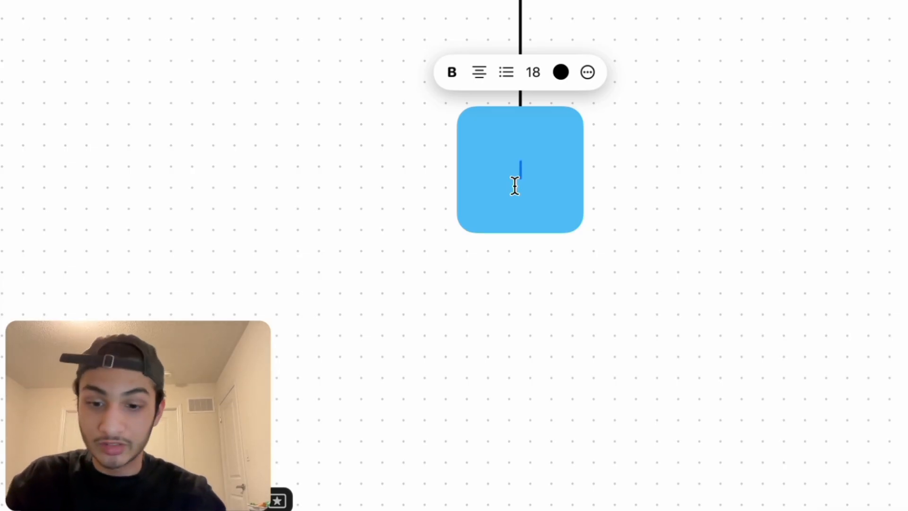
pyautogui.write('D')
pyautogui.press('BackSpace')
pyautogui.write('A')
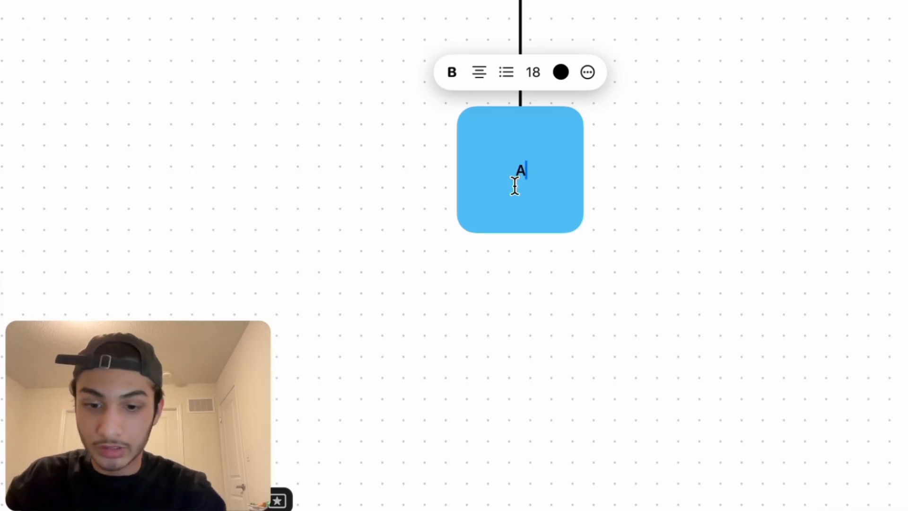
pyautogui.write('dspower')
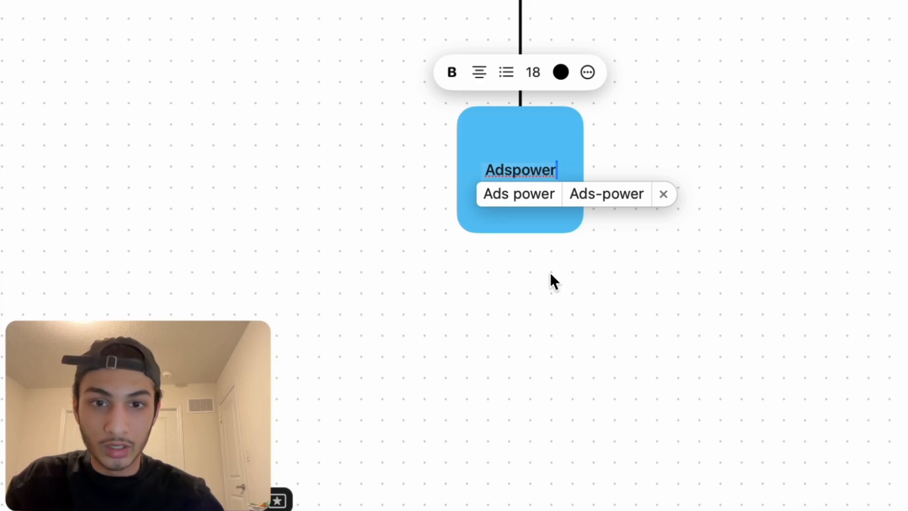
pyautogui.click(541, 229)
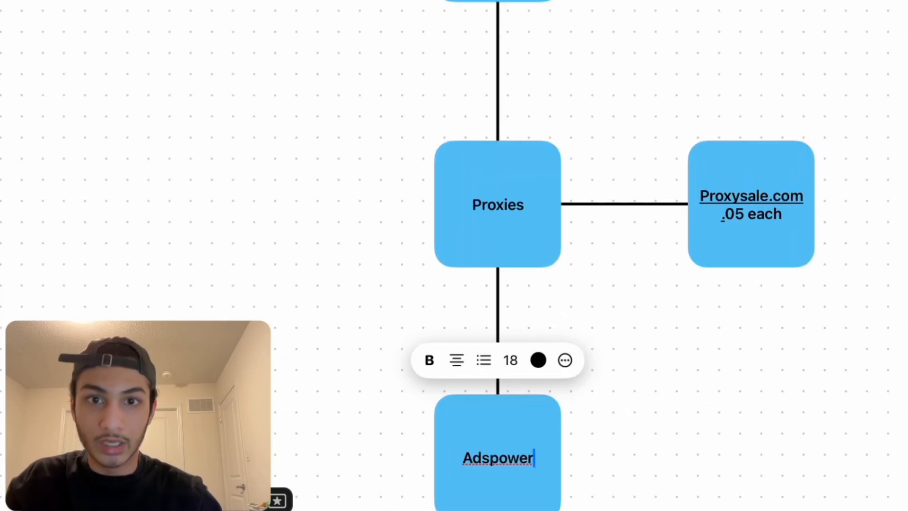
pyautogui.scroll(-5, 642, 277)
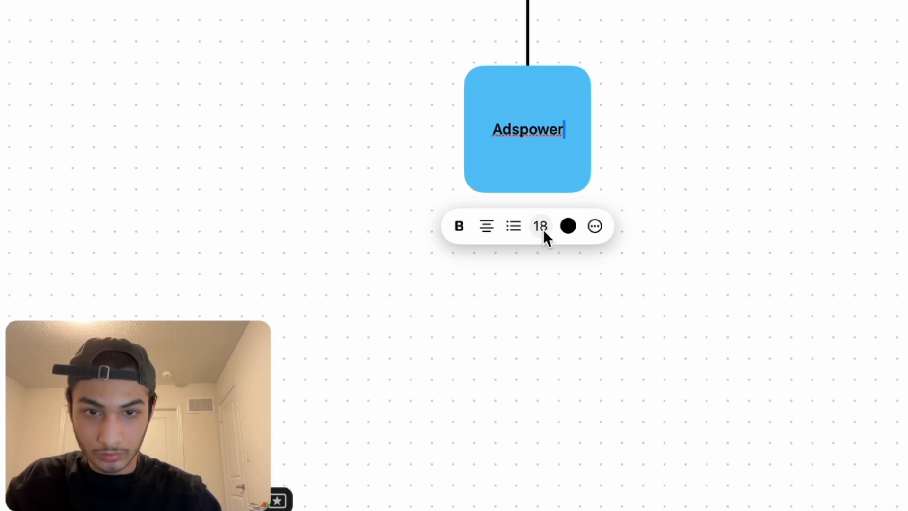
pyautogui.click(675, 157)
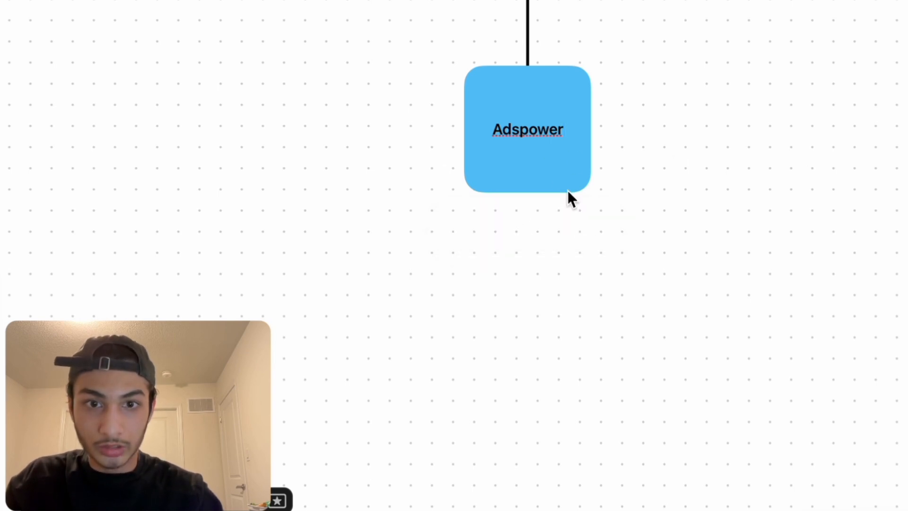
# Step: Add a connected rounded square directly below the "Adspower" box
pyautogui.click(566, 176)
pyautogui.moveTo(528, 221); pyautogui.dragTo(530, 307)
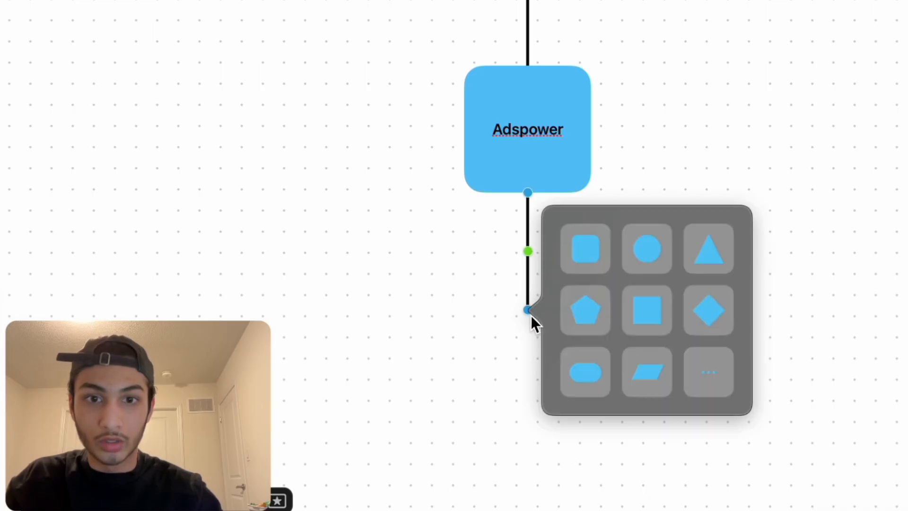
pyautogui.click(594, 258)
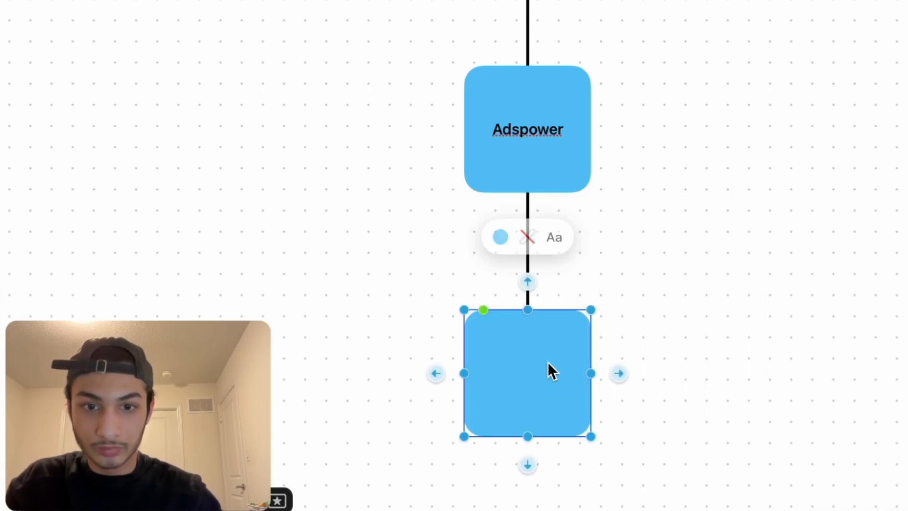
# Step: Label the empty box below "Adspower" with "Warm up" and a second line reading "3-5 days"
pyautogui.write('Warm')
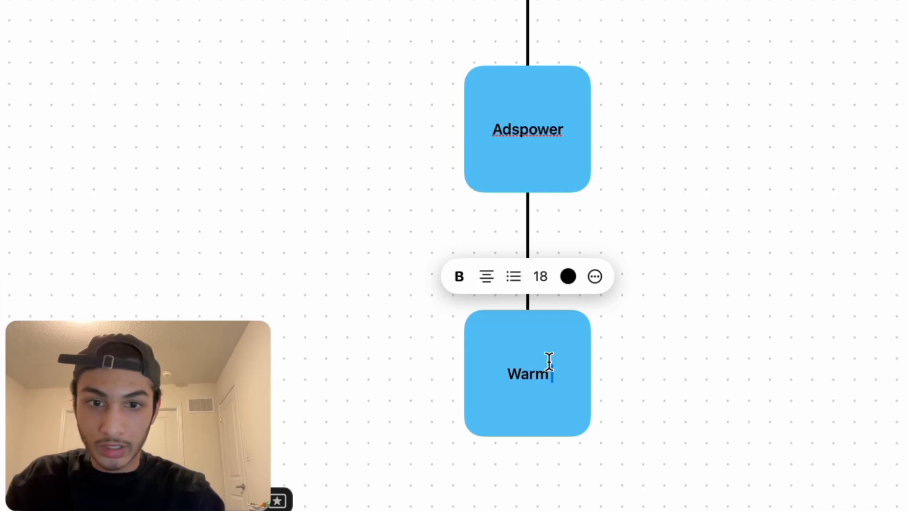
pyautogui.write(' up')
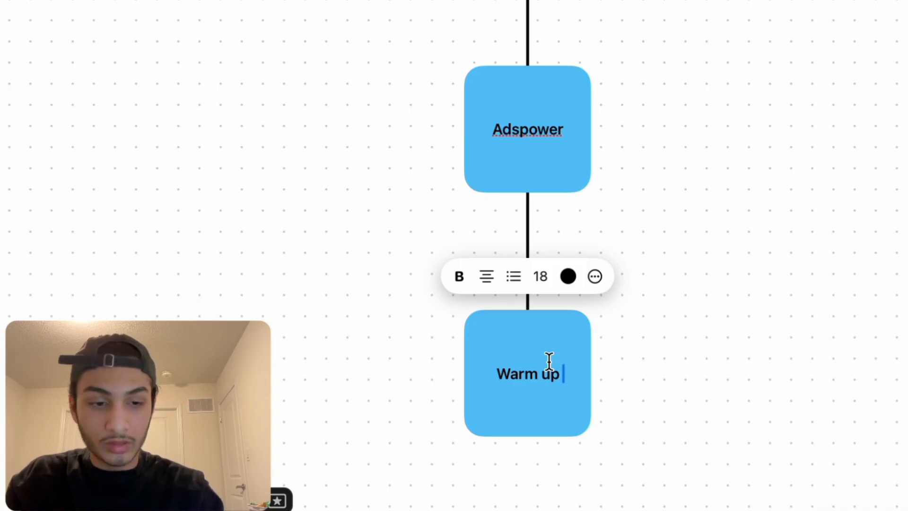
pyautogui.press('Return')
pyautogui.write('3-5')
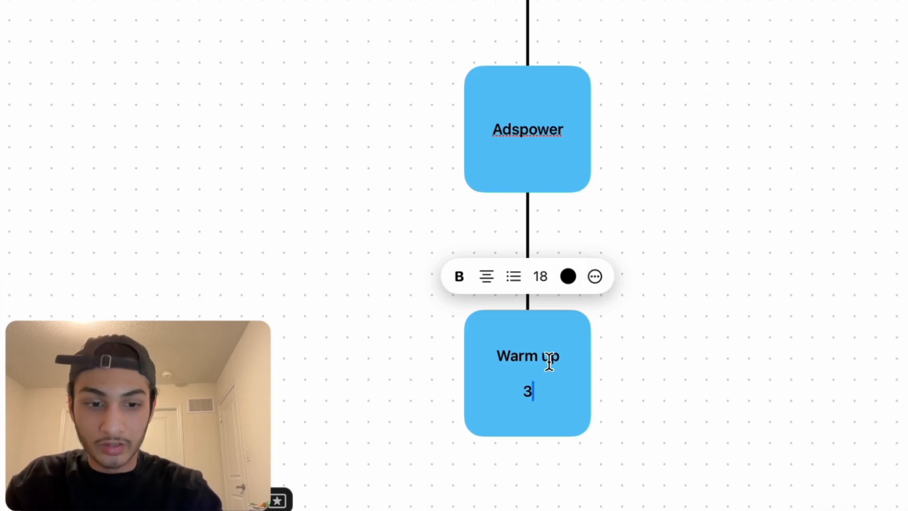
pyautogui.write(' days')
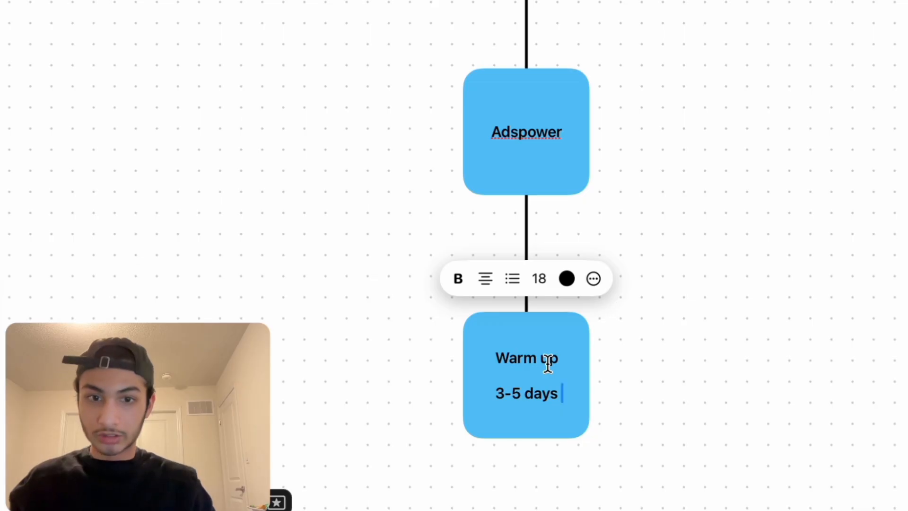
# Step: Add a connected rounded square directly below the "Warm up 3-5 days" box
pyautogui.scroll(-1, 547, 364)
pyautogui.scroll(-5, 547, 362)
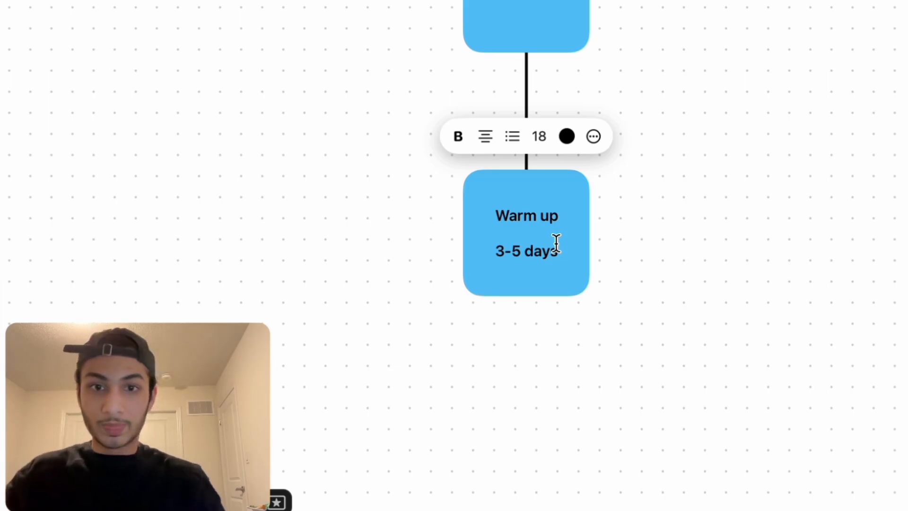
pyautogui.scroll(-3, 556, 243)
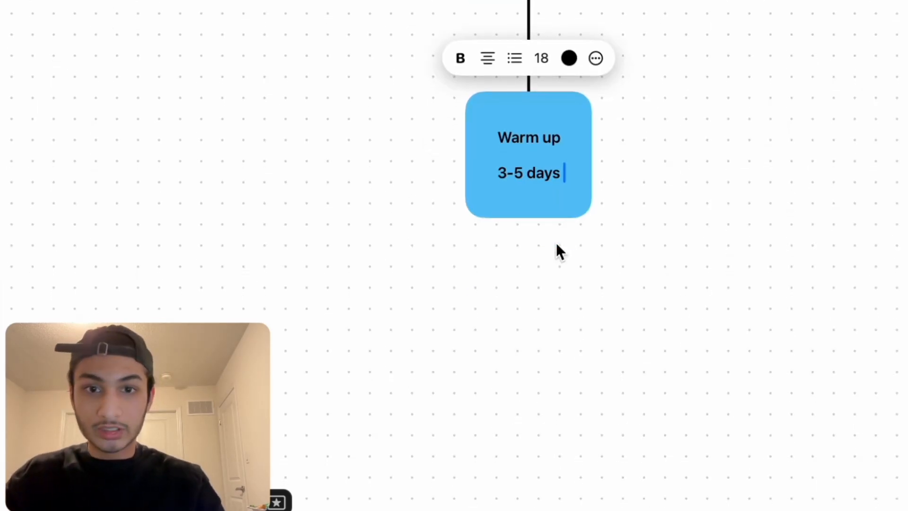
pyautogui.click(544, 293)
pyautogui.click(545, 211)
pyautogui.moveTo(528, 246); pyautogui.dragTo(525, 327)
pyautogui.moveTo(527, 305); pyautogui.dragTo(527, 300)
pyautogui.click(582, 251)
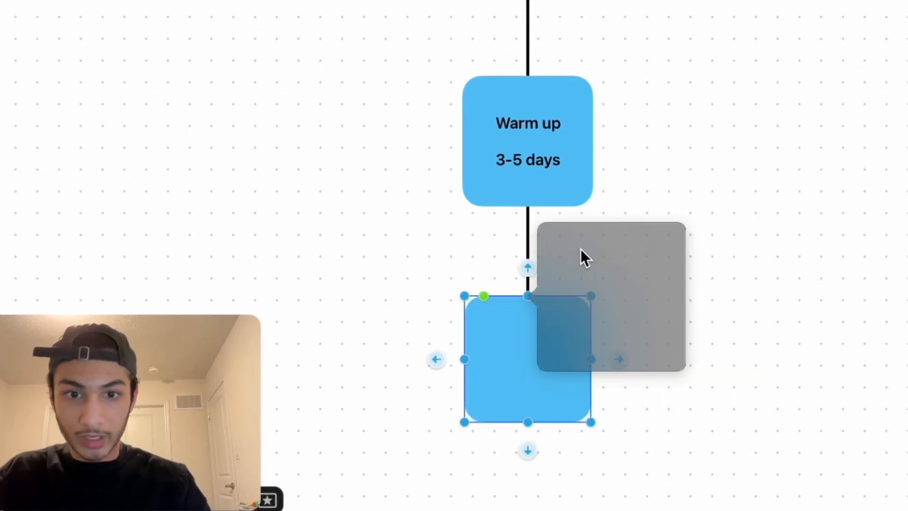
# Step: Label the empty box below "Warm up" as "igdm bot", restoring the original spelling of "igdm" after the autocorrection
pyautogui.doubleClick(534, 359)
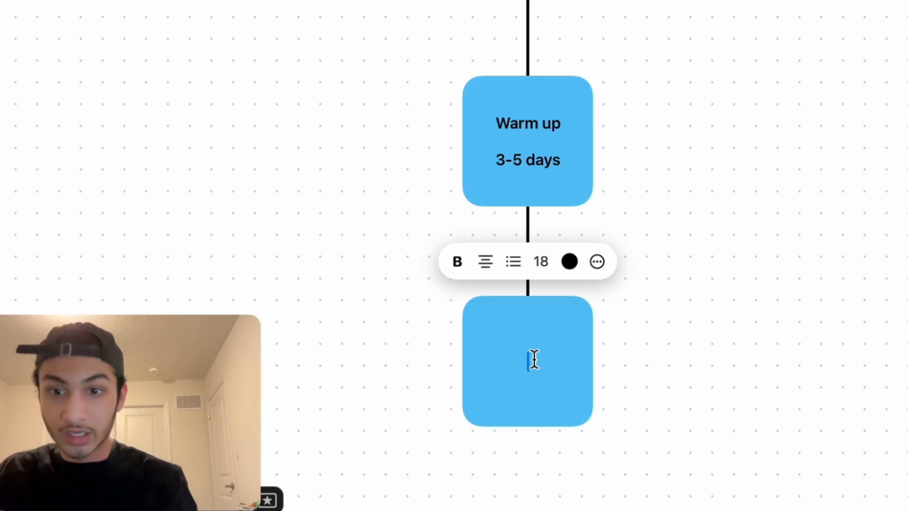
pyautogui.write('i')
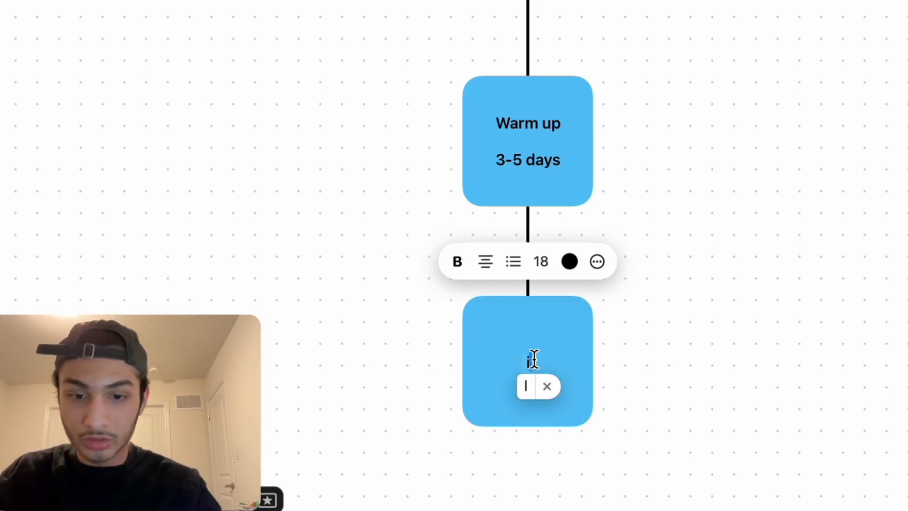
pyautogui.write('gdn')
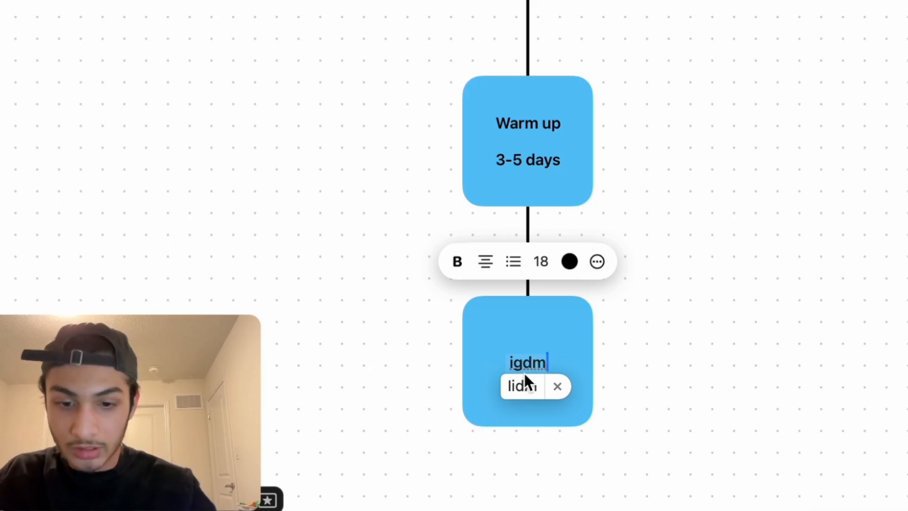
pyautogui.click(524, 373)
pyautogui.write('bot')
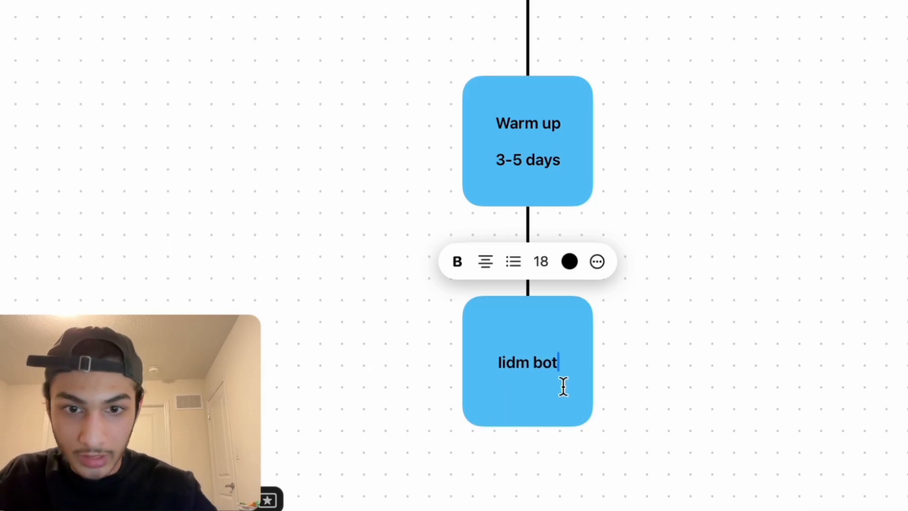
pyautogui.click(510, 369)
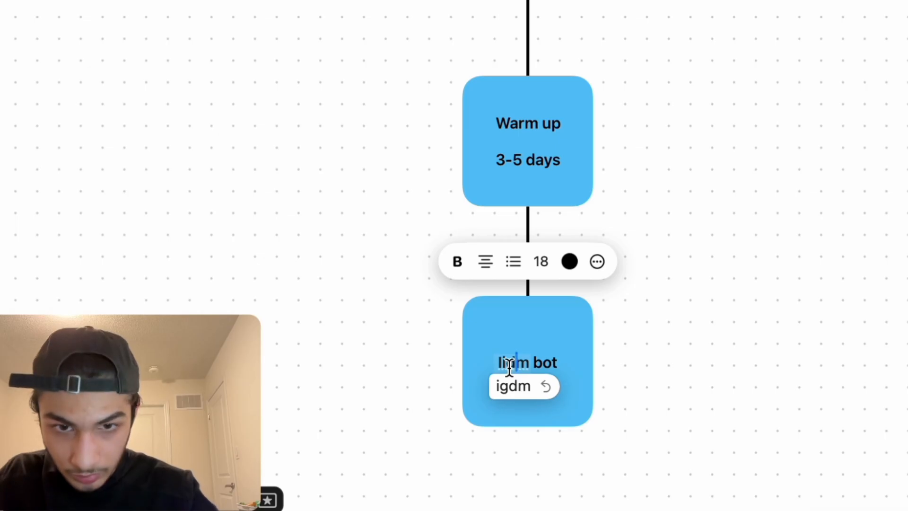
pyautogui.click(514, 386)
# Step: Add a connected rounded square below the "igdm bot" box
pyautogui.scroll(-5, 553, 381)
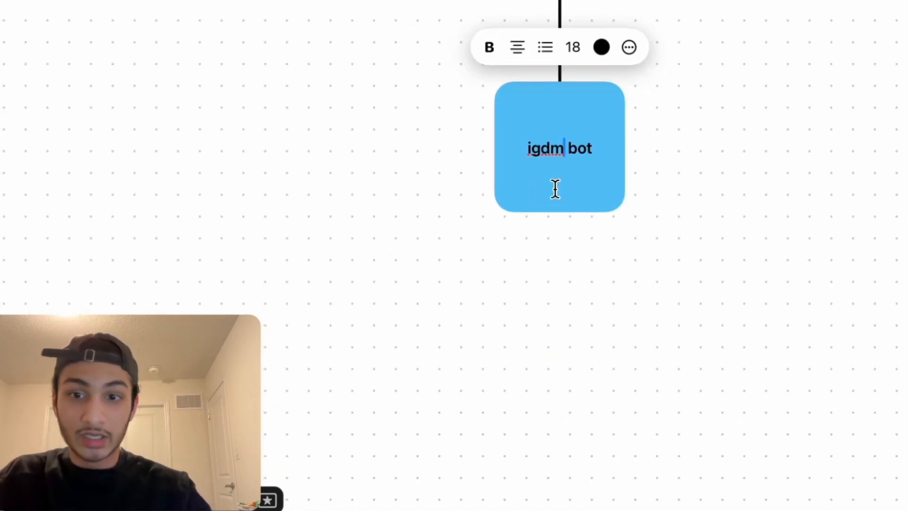
pyautogui.scroll(-2, 589, 170)
pyautogui.click(570, 145)
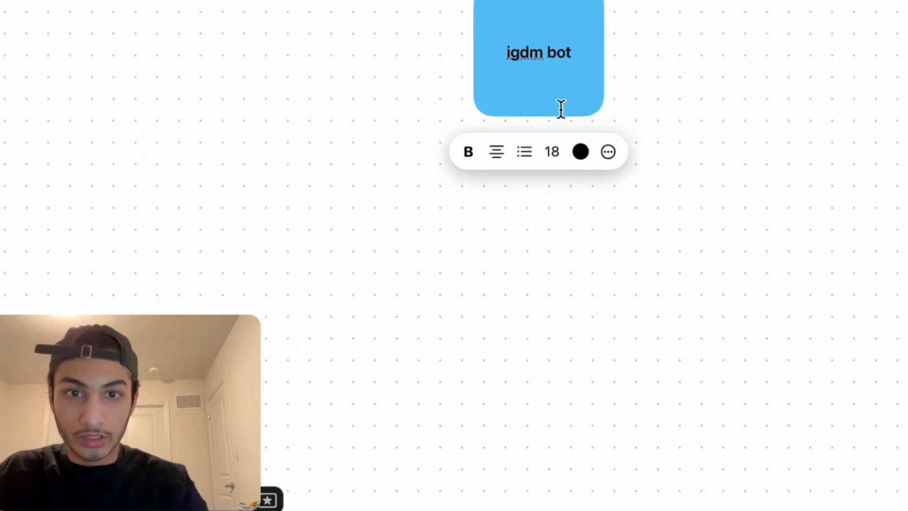
pyautogui.scroll(-3, 561, 107)
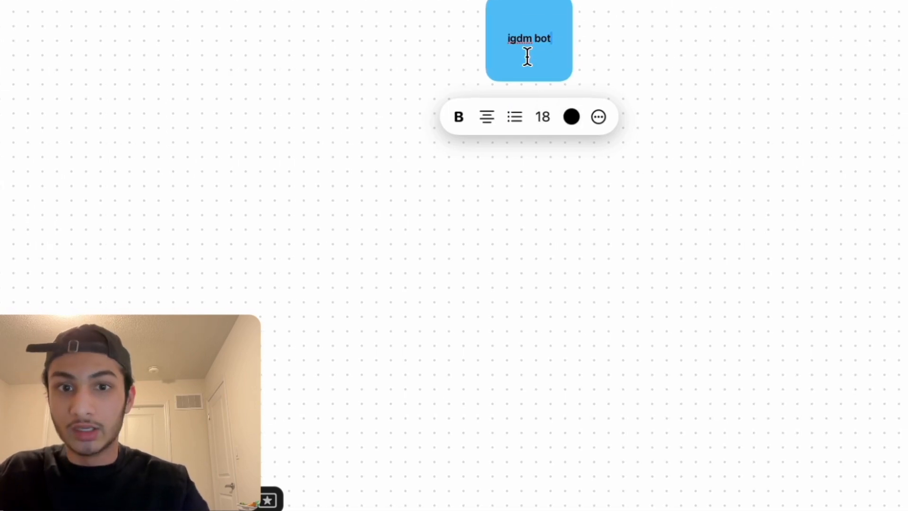
pyautogui.click(643, 89)
pyautogui.click(556, 73)
pyautogui.moveTo(529, 109); pyautogui.dragTo(520, 177)
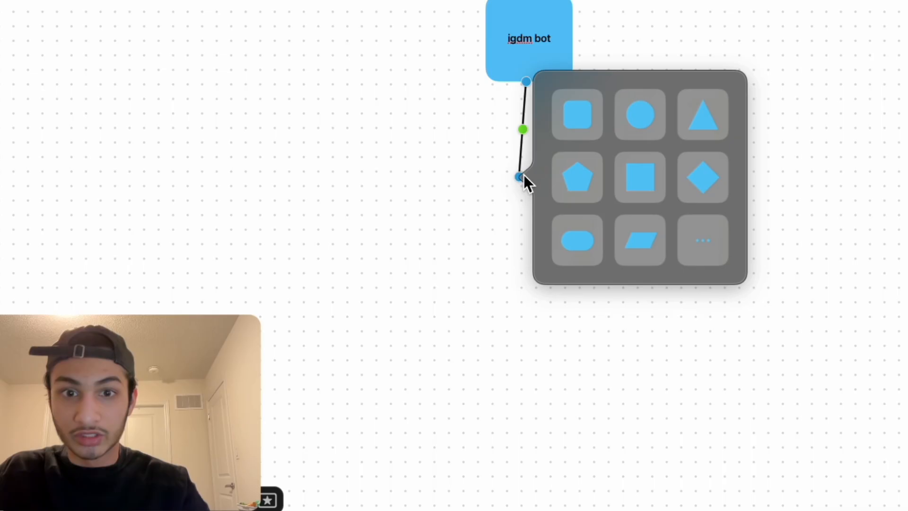
pyautogui.click(566, 130)
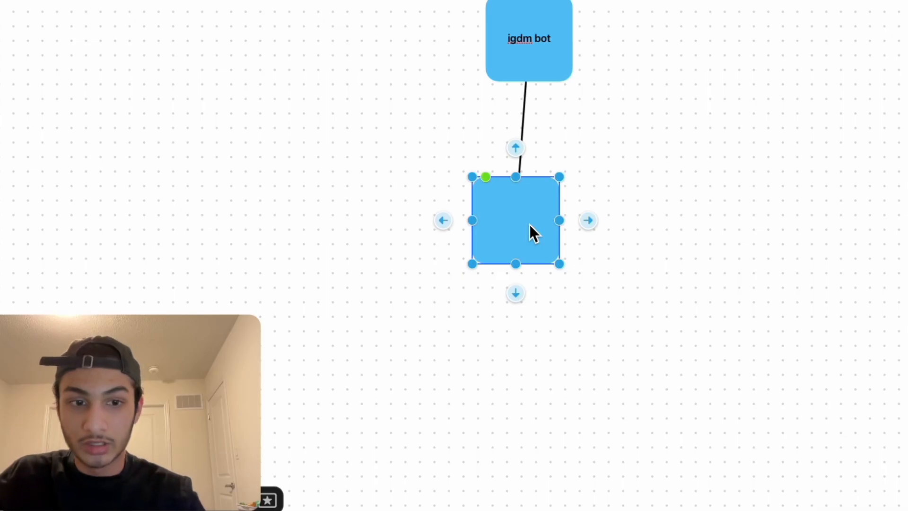
# Step: Label the empty box below "igdm bot" as "35 dms a day", keeping the spelling of "dms"
pyautogui.write('35')
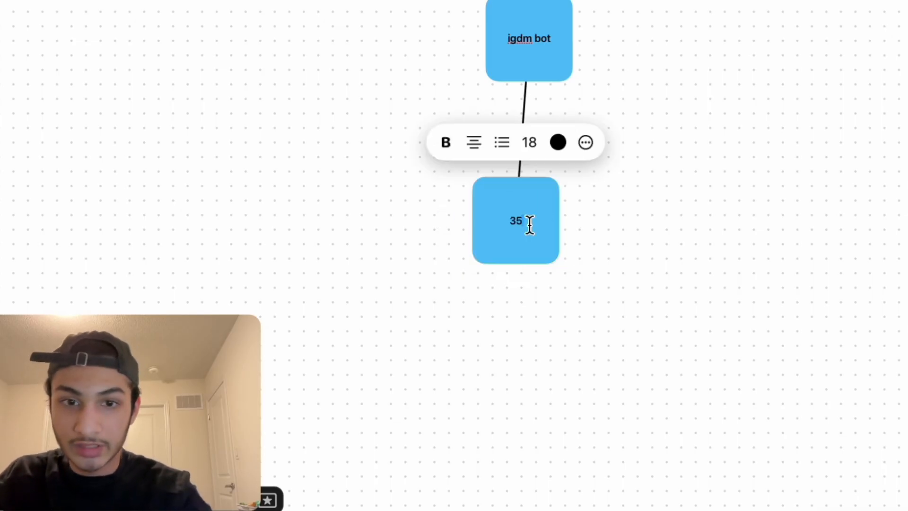
pyautogui.write(' dns')
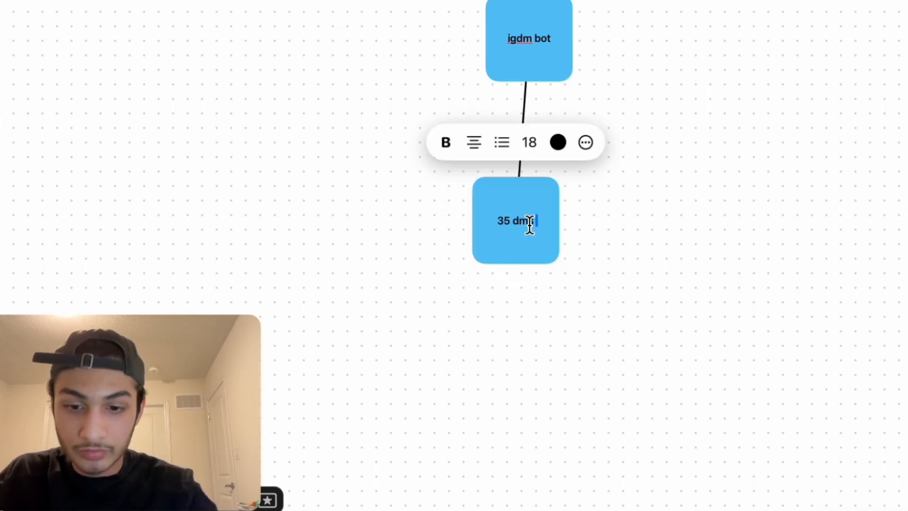
pyautogui.write(' a day')
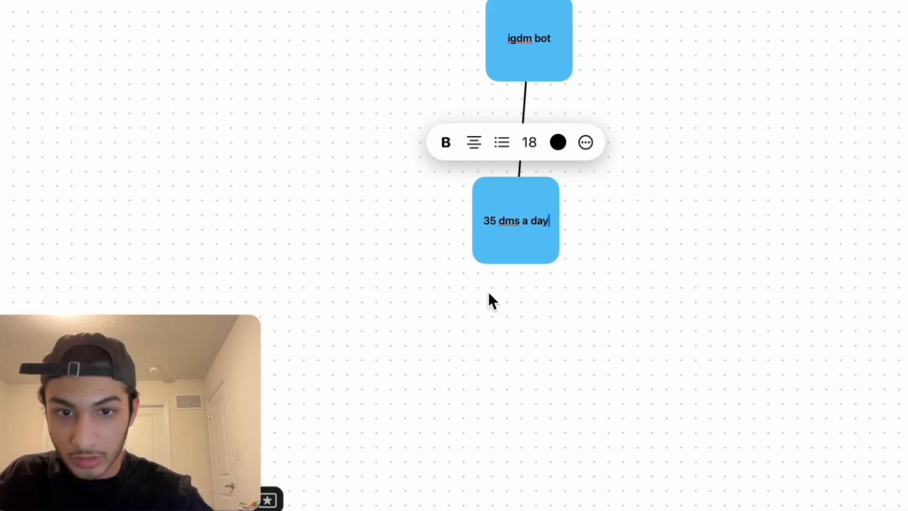
pyautogui.click(500, 226)
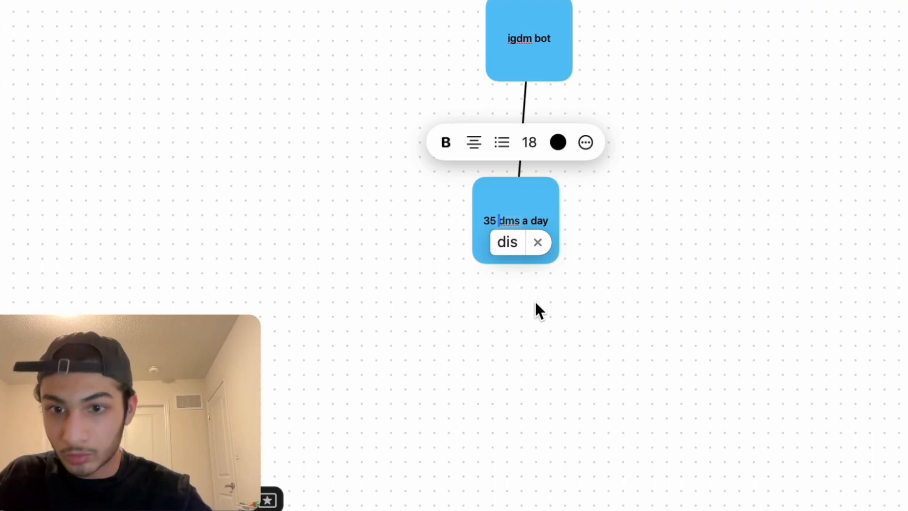
pyautogui.doubleClick(543, 227)
pyautogui.click(512, 243)
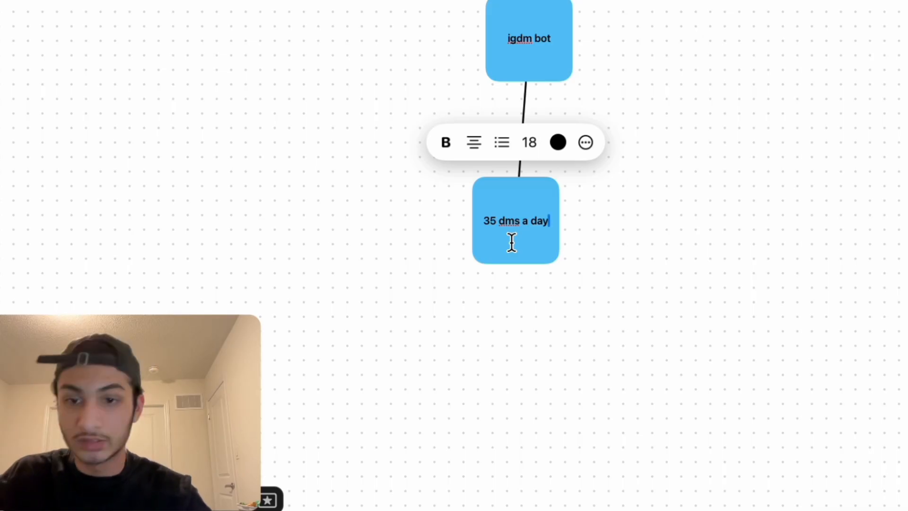
# Step: Add a connected rounded square directly below the "35 dms a day" box
pyautogui.scroll(-3, 512, 242)
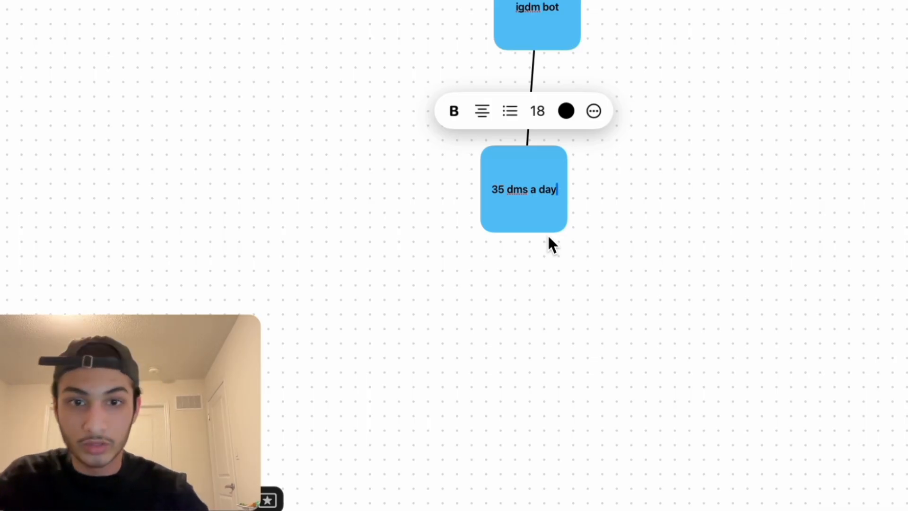
pyautogui.scroll(-2, 549, 239)
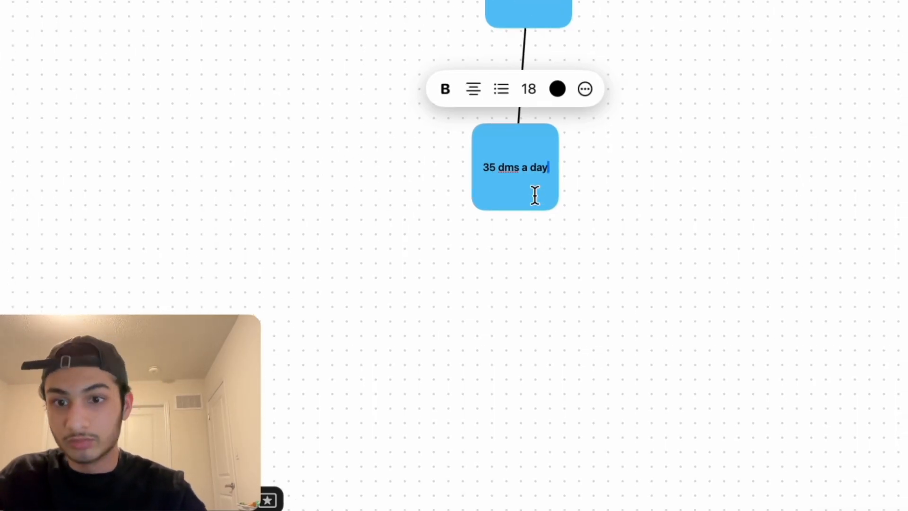
pyautogui.scroll(3, 535, 196)
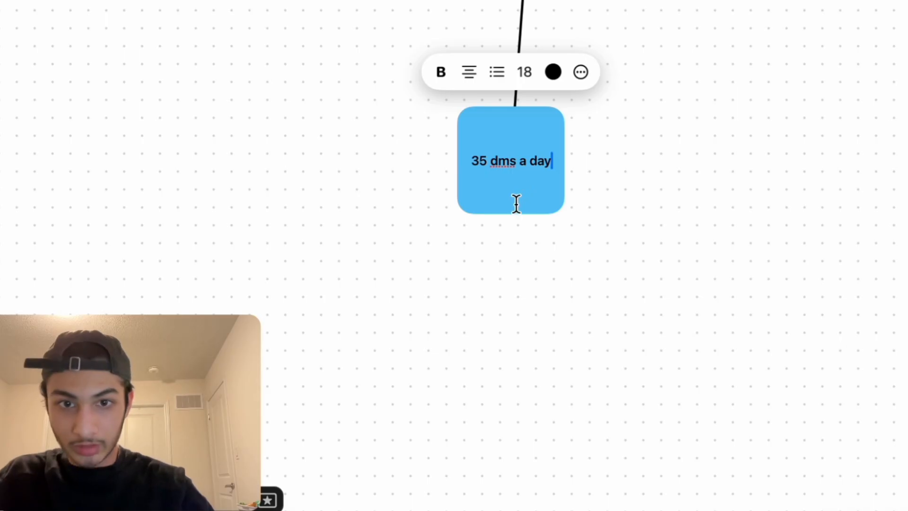
pyautogui.scroll(-3, 515, 204)
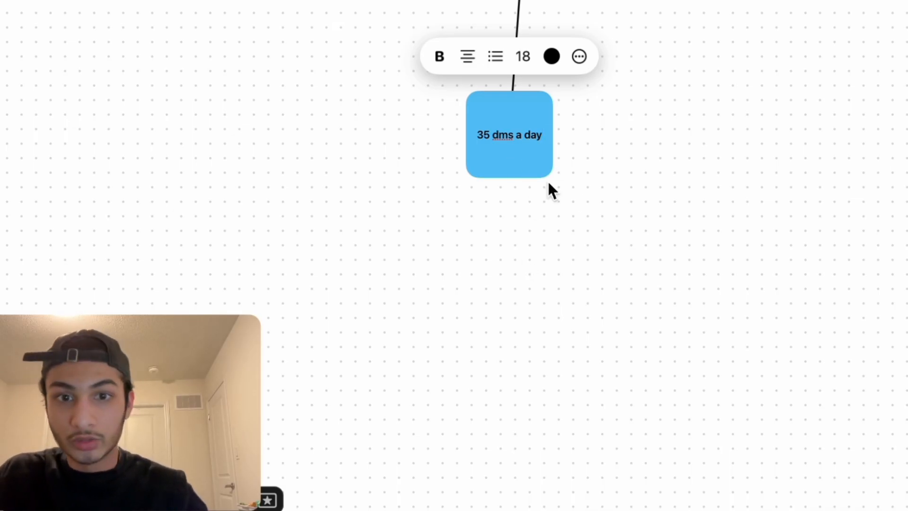
pyautogui.click(662, 203)
pyautogui.click(509, 173)
pyautogui.moveTo(508, 207); pyautogui.dragTo(509, 274)
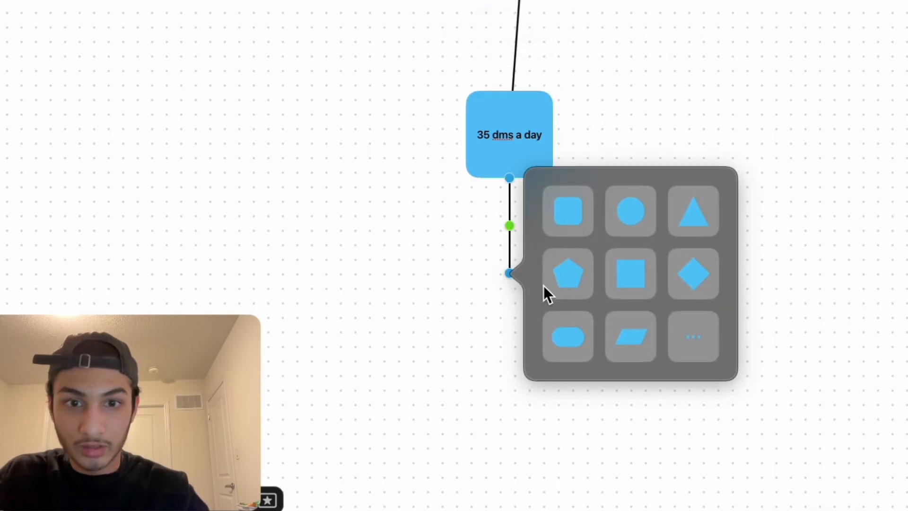
pyautogui.click(574, 221)
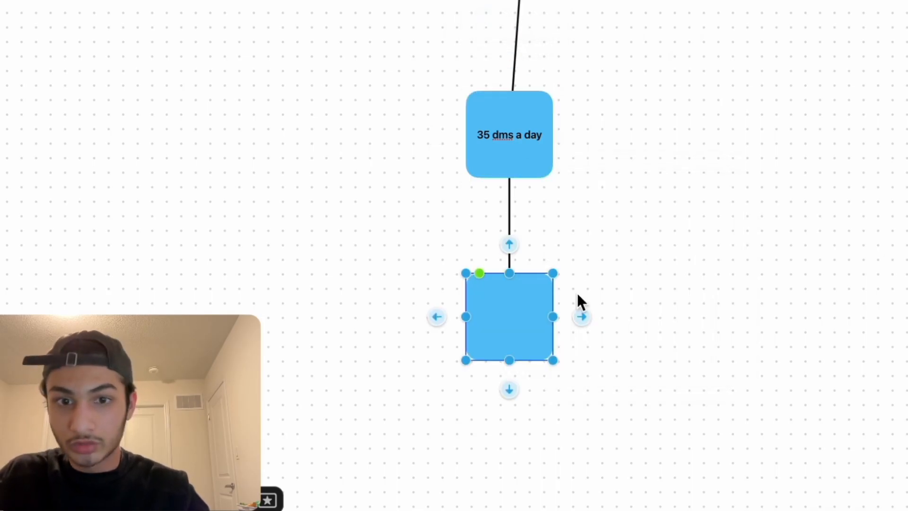
# Step: Label the empty box below "35 dms a day" as "500"
pyautogui.doubleClick(513, 321)
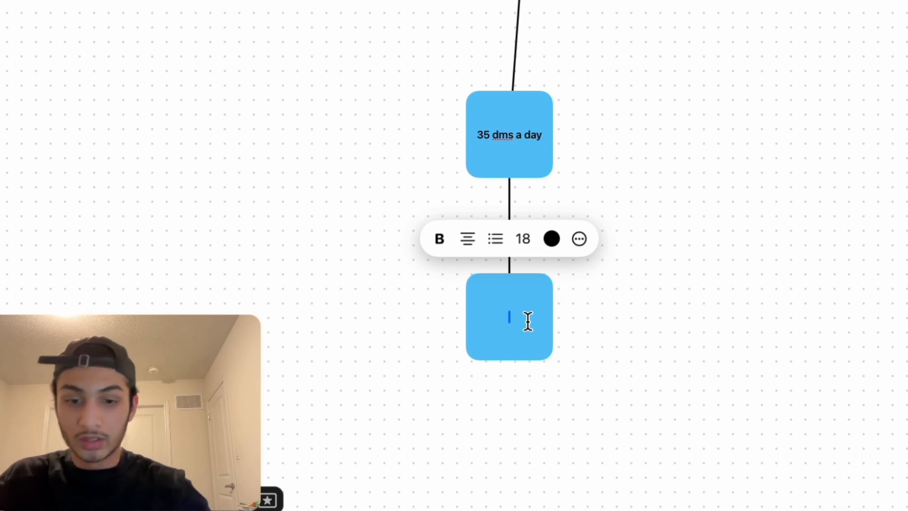
pyautogui.write('5')
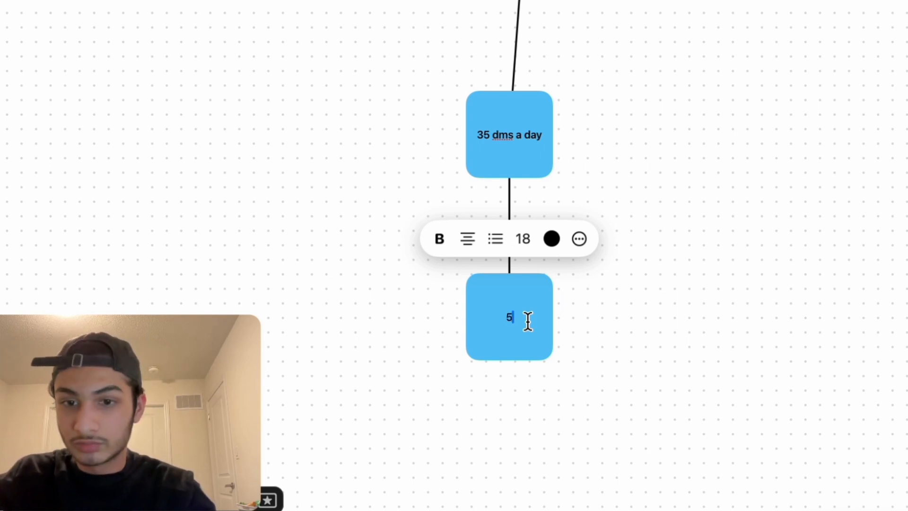
pyautogui.write('00')
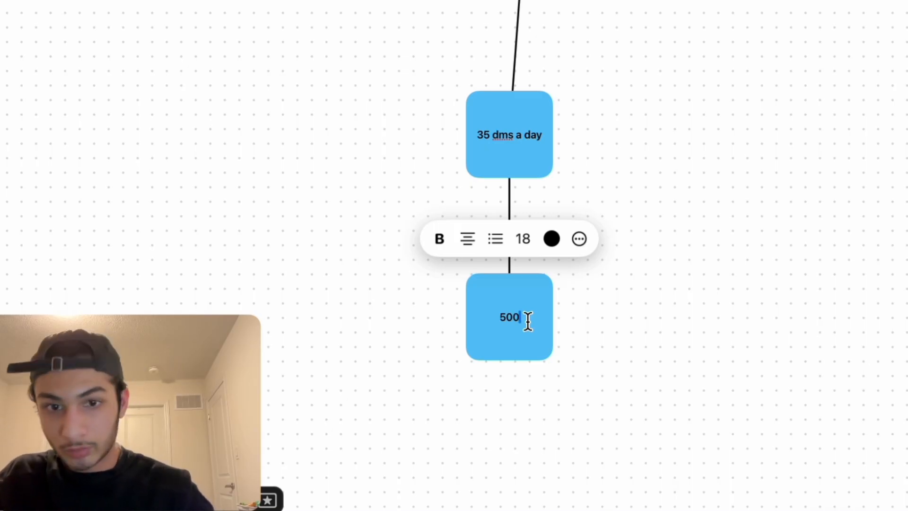
pyautogui.scroll(-1, 515, 368)
pyautogui.scroll(-2, 514, 364)
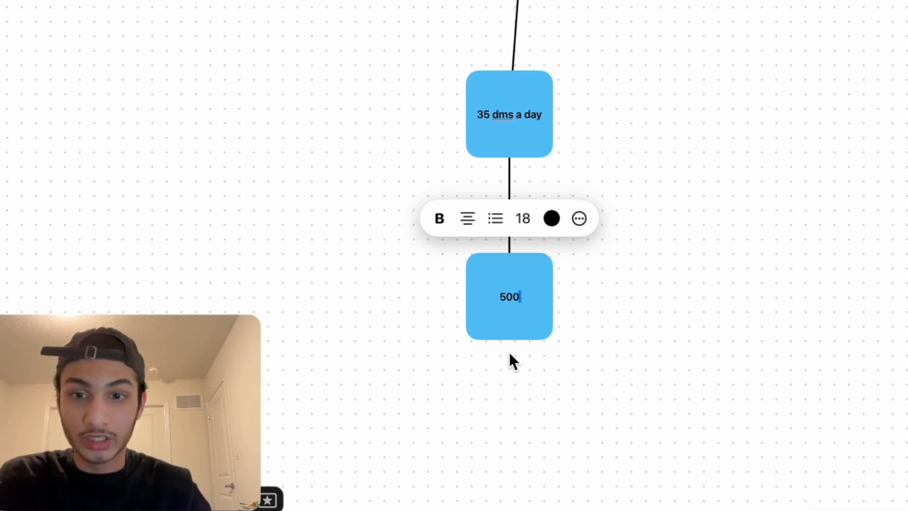
pyautogui.scroll(-1, 508, 342)
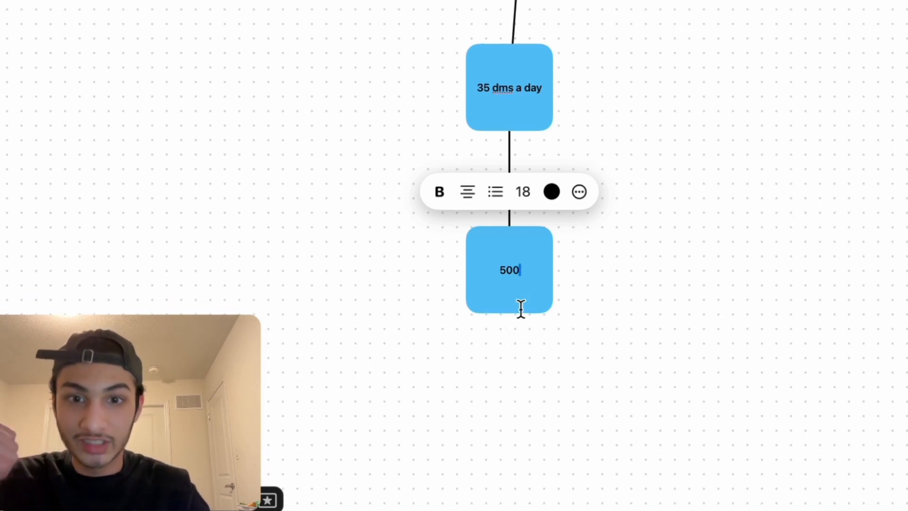
# Step: Complete the bottom box's label as "500 dms" and add "25" beneath it, separated by a blank line
pyautogui.write('dms')
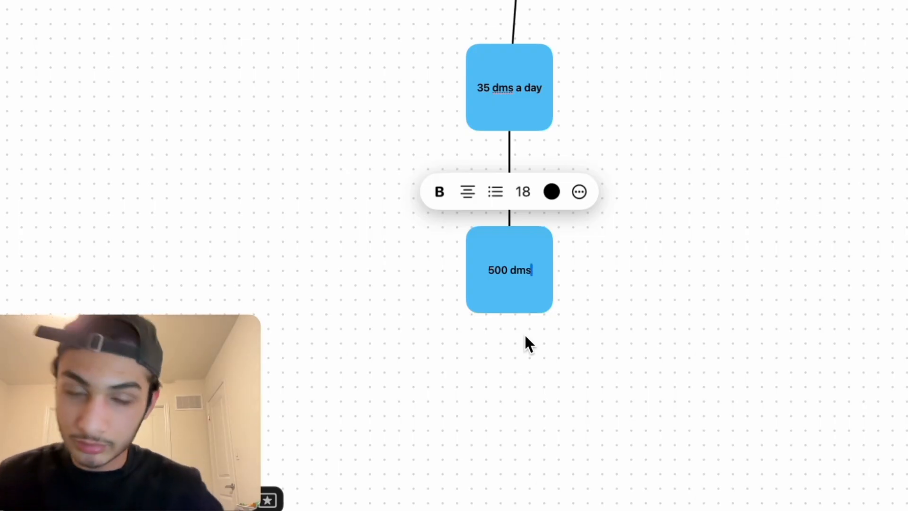
pyautogui.scroll(-1, 525, 337)
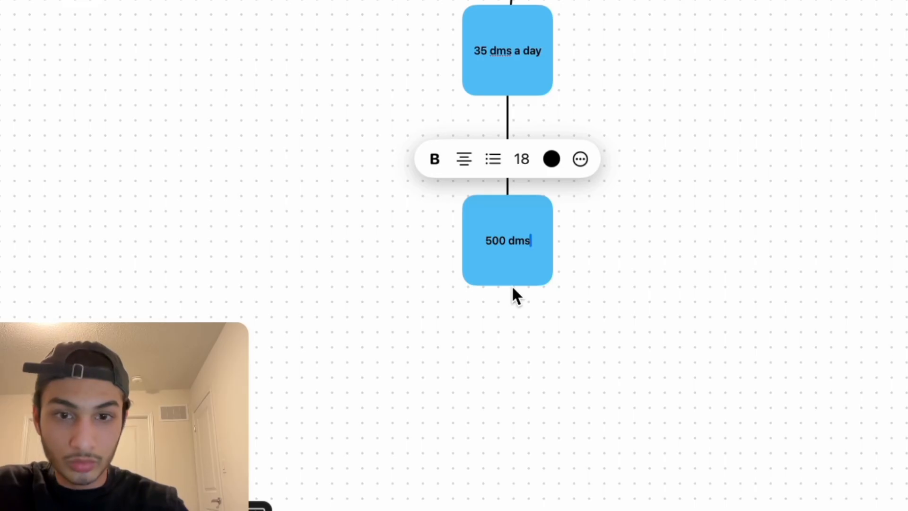
pyautogui.press('Return')
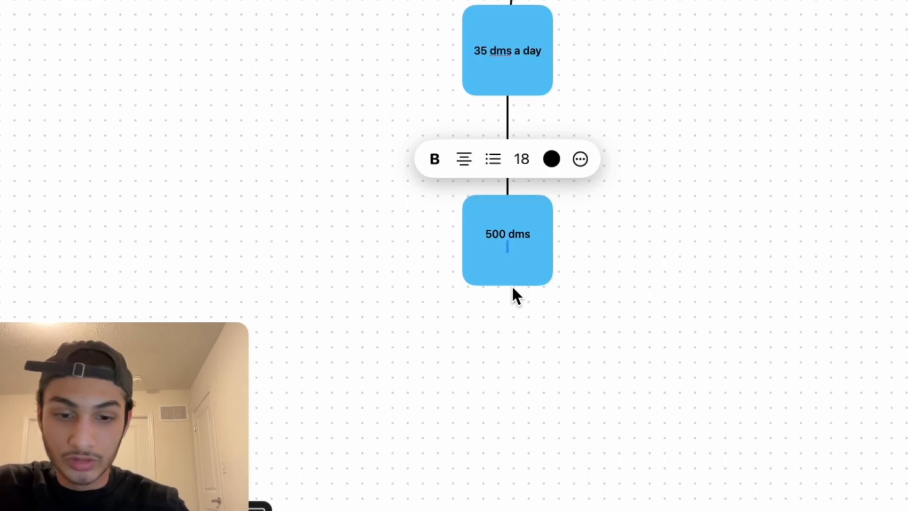
pyautogui.write('5')
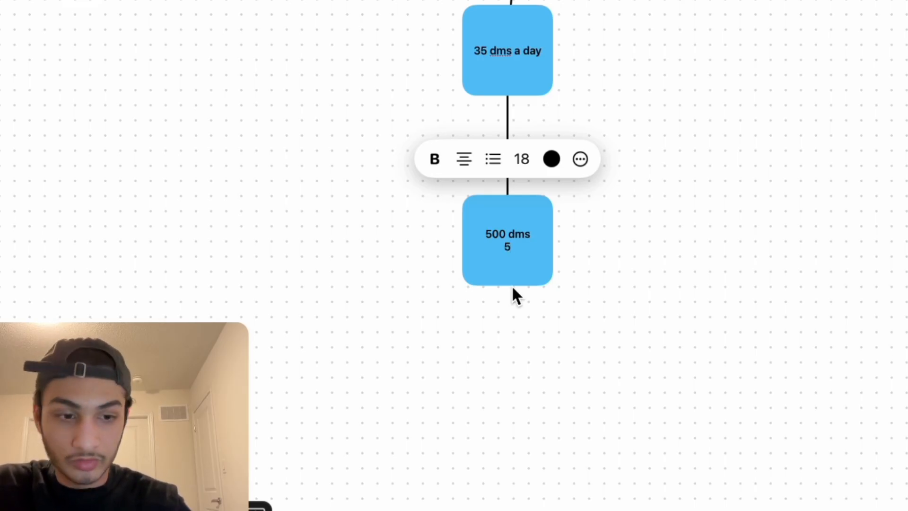
pyautogui.press('BackSpace')
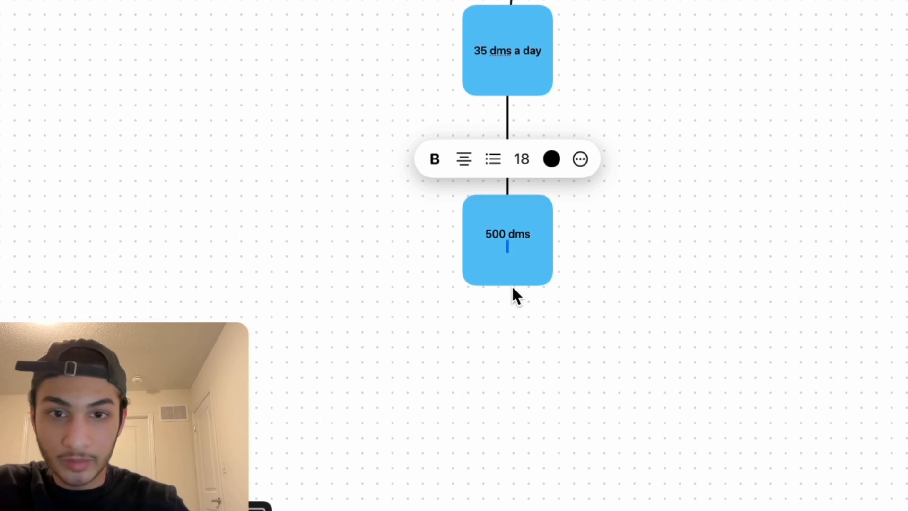
pyautogui.press('BackSpace')
pyautogui.press('Return')
pyautogui.press('Return')
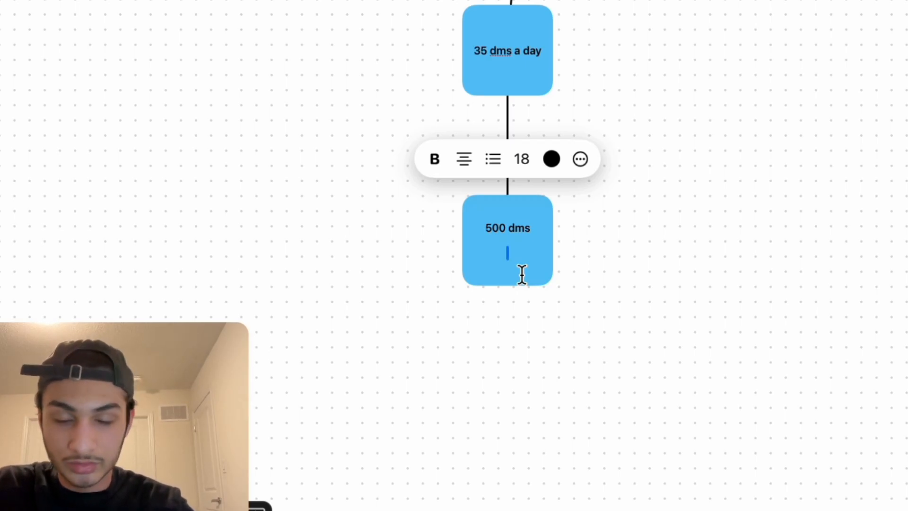
pyautogui.write('25')
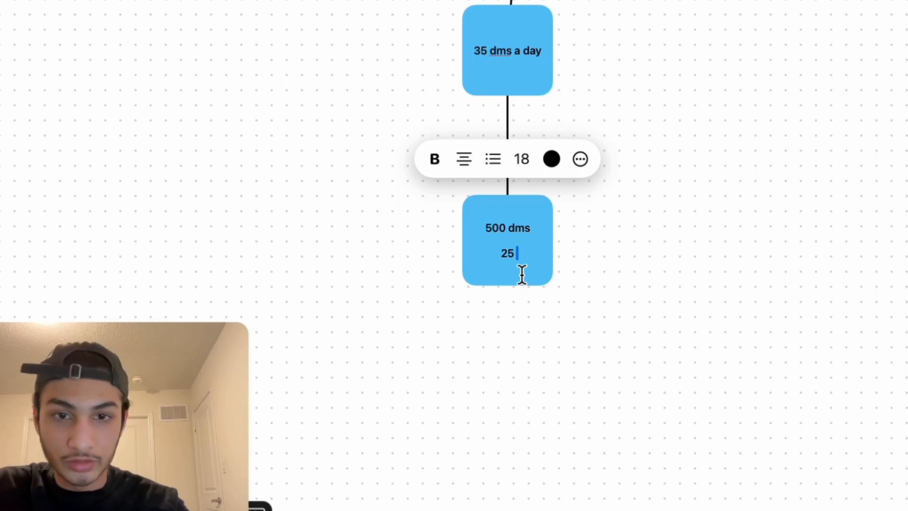
# Step: Add "5" and "1-2 meetings" below "25" in the bottom box, with blank lines between the entries
pyautogui.press('Return')
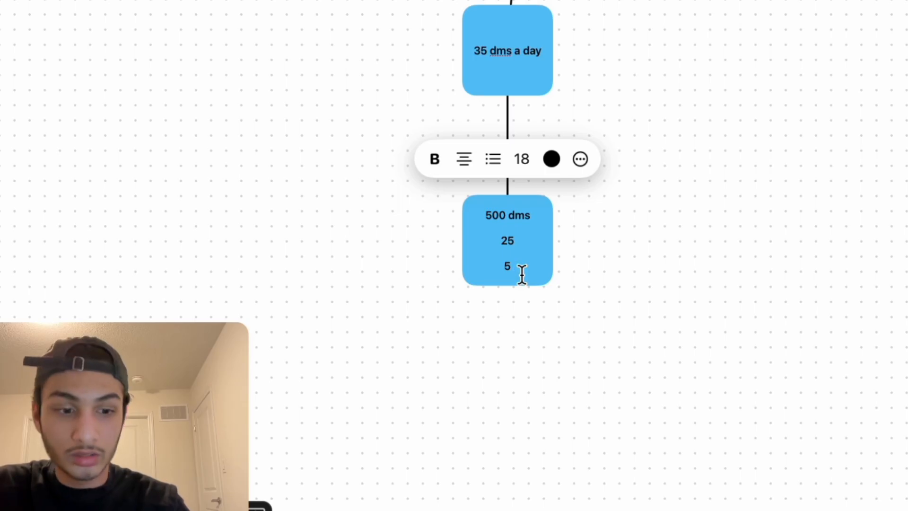
pyautogui.press('Return')
pyautogui.write('1-2')
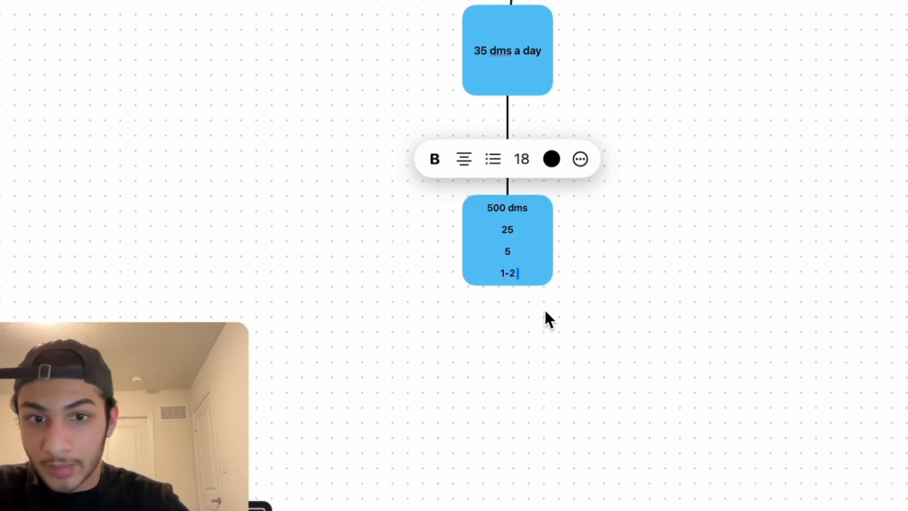
pyautogui.write(' meeti')
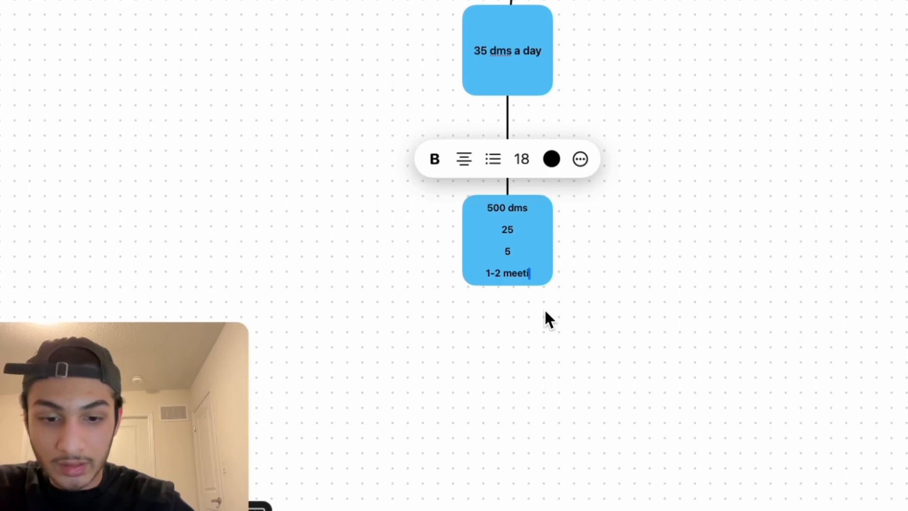
pyautogui.write('ngs')
pyautogui.click(560, 328)
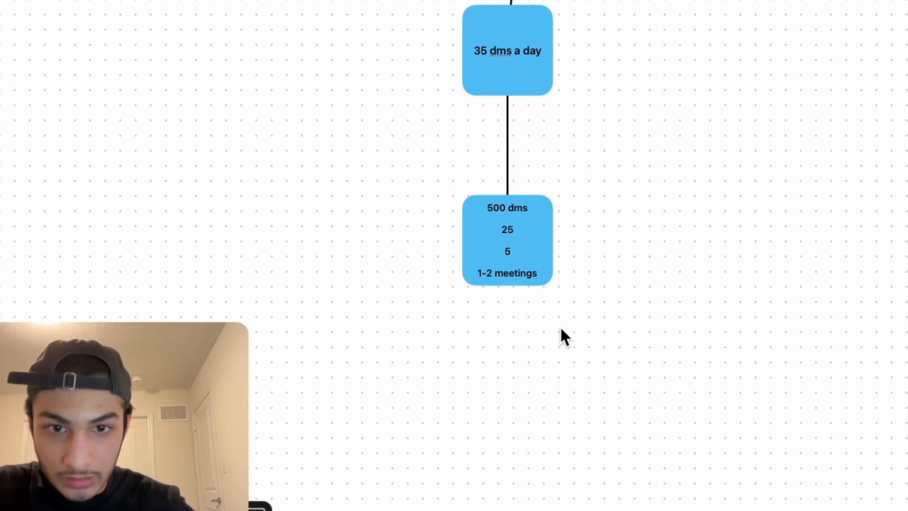
# Step: Review the flowchart from the "Scraping leads" note through the account, proxy and bot boxes down to the "1-2 meetings" box
pyautogui.scroll(-10, 610, 302)
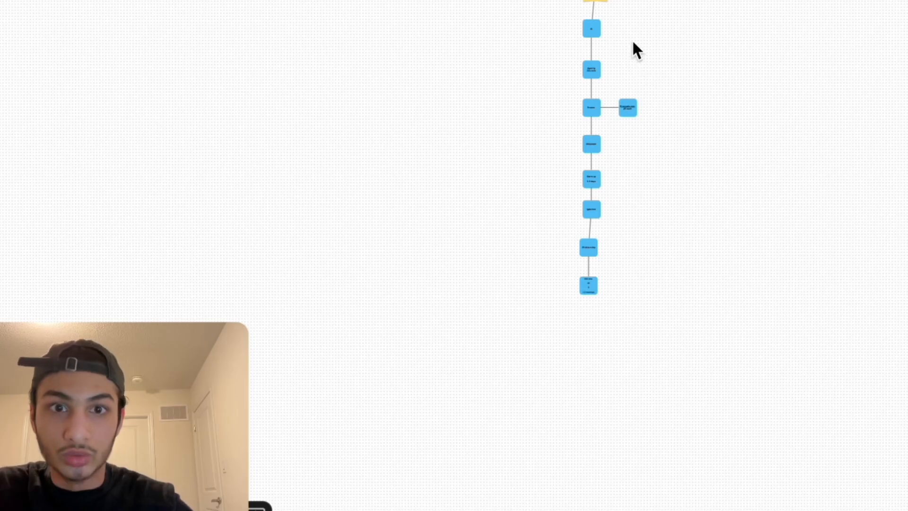
pyautogui.scroll(5, 614, 1)
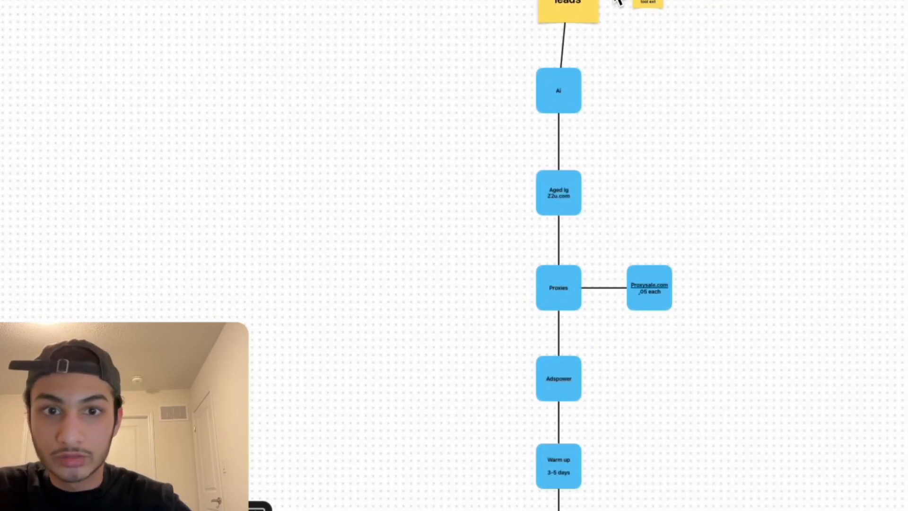
pyautogui.scroll(-2, 586, 45)
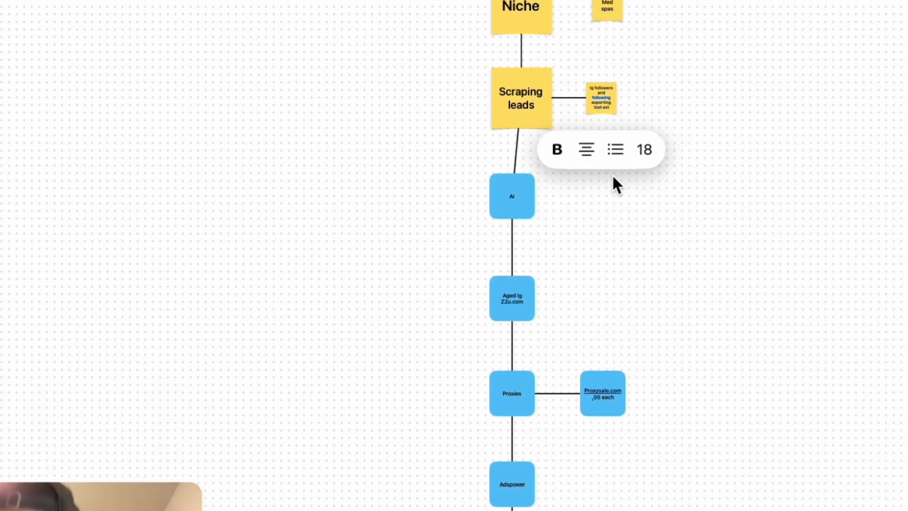
pyautogui.scroll(5, 554, 194)
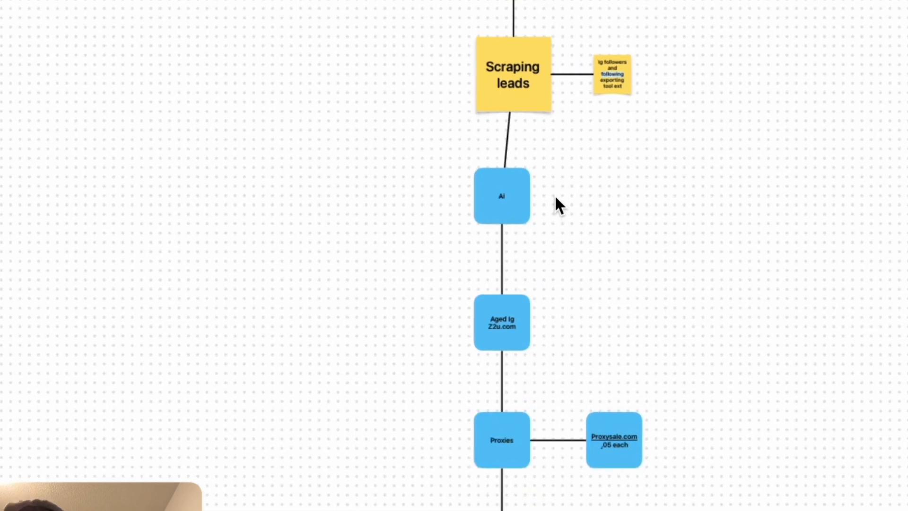
pyautogui.scroll(-5, 495, 211)
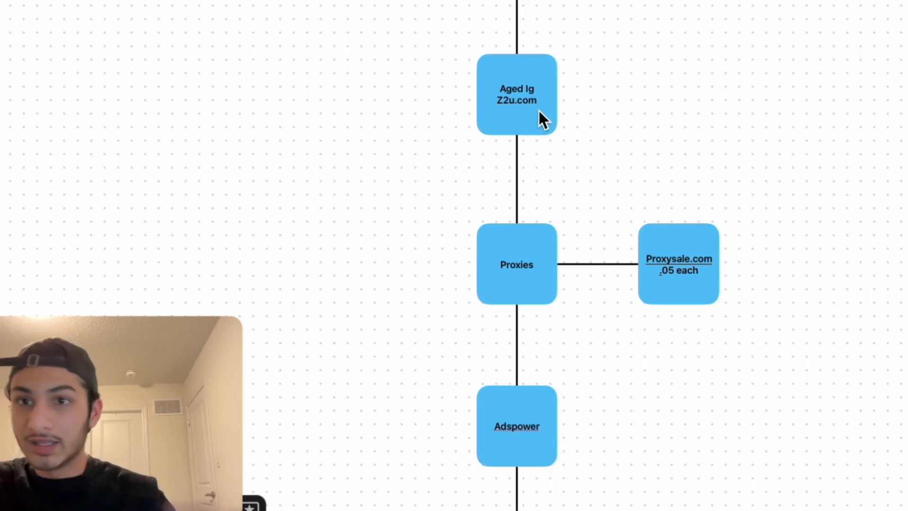
pyautogui.scroll(-3, 544, 119)
pyautogui.scroll(-3, 544, 118)
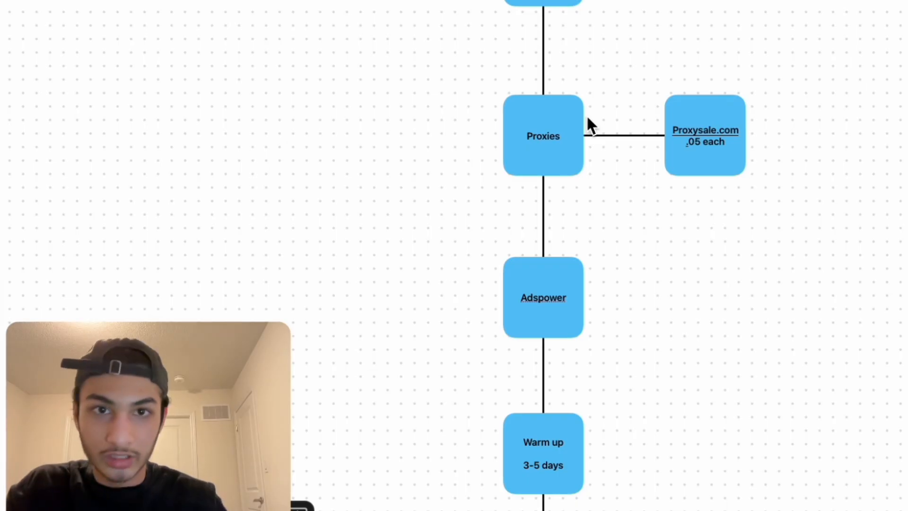
pyautogui.scroll(-5, 589, 124)
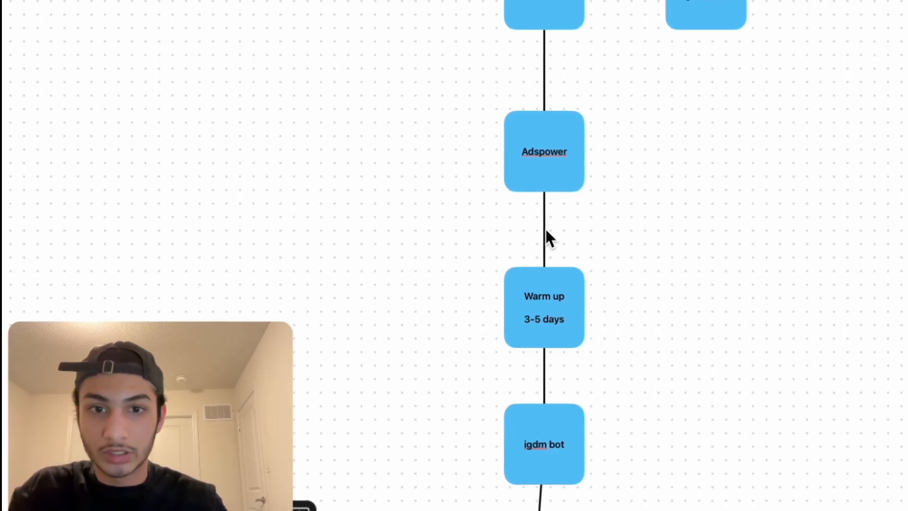
pyautogui.scroll(-3, 545, 230)
pyautogui.scroll(-3, 559, 332)
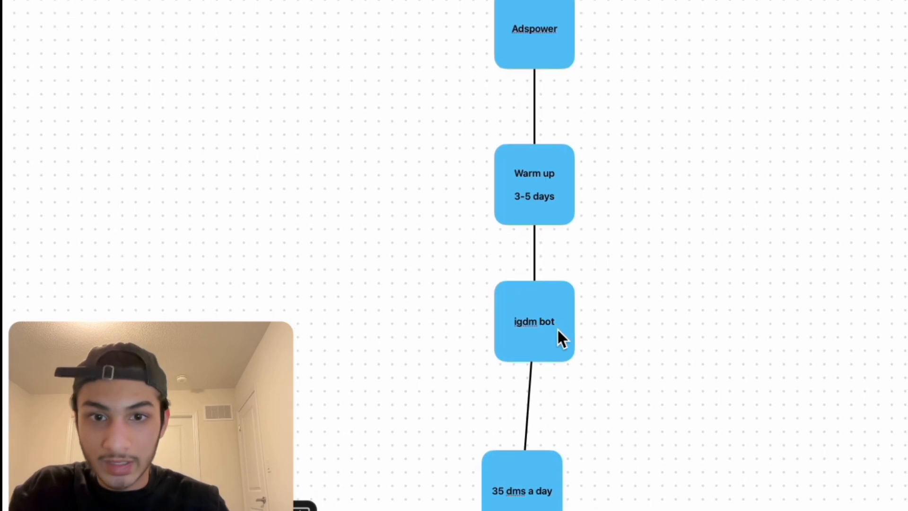
pyautogui.scroll(-4, 559, 332)
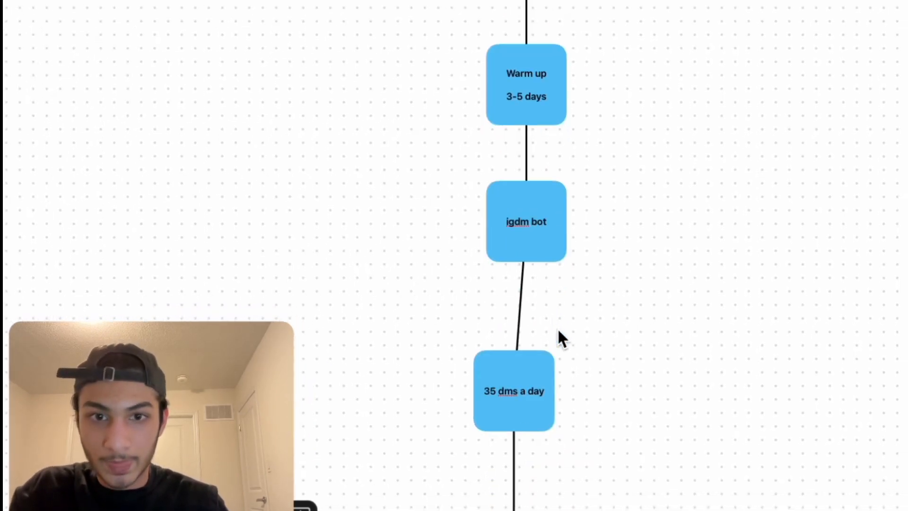
pyautogui.scroll(1, 530, 154)
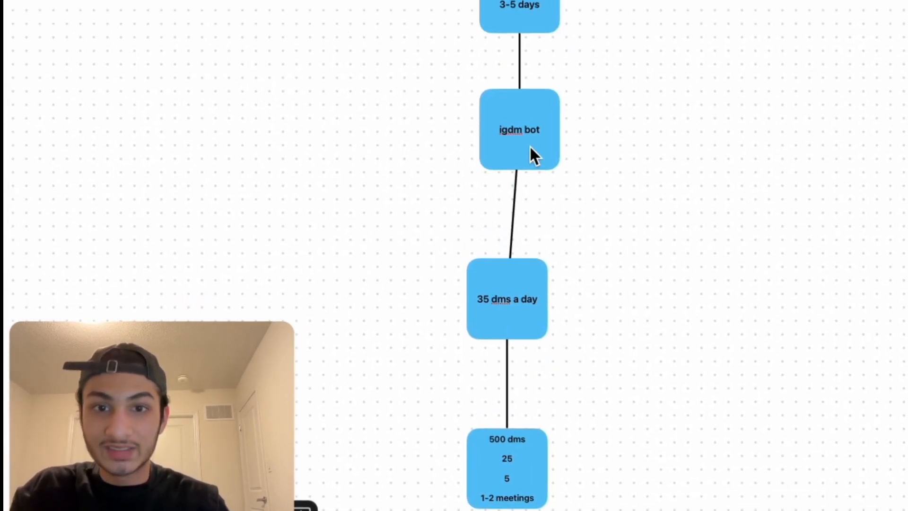
pyautogui.scroll(-1, 531, 154)
pyautogui.scroll(2, 530, 153)
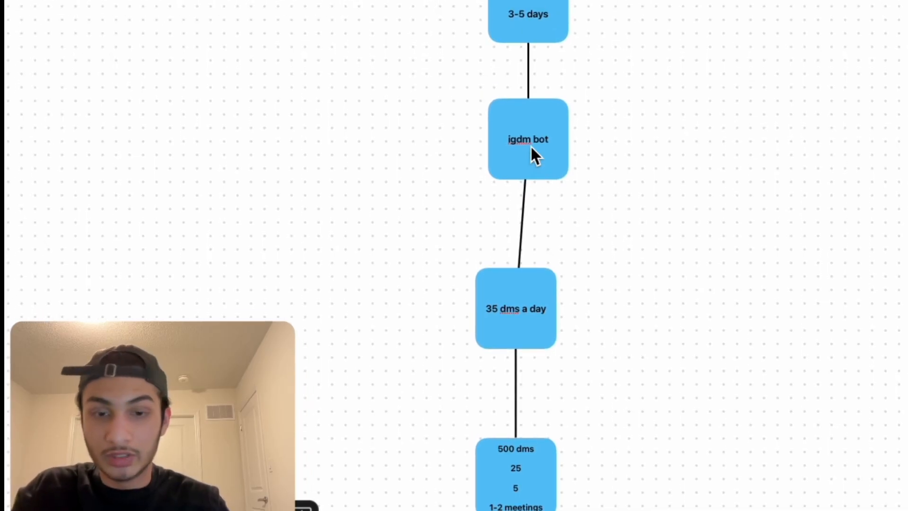
pyautogui.scroll(-2, 530, 147)
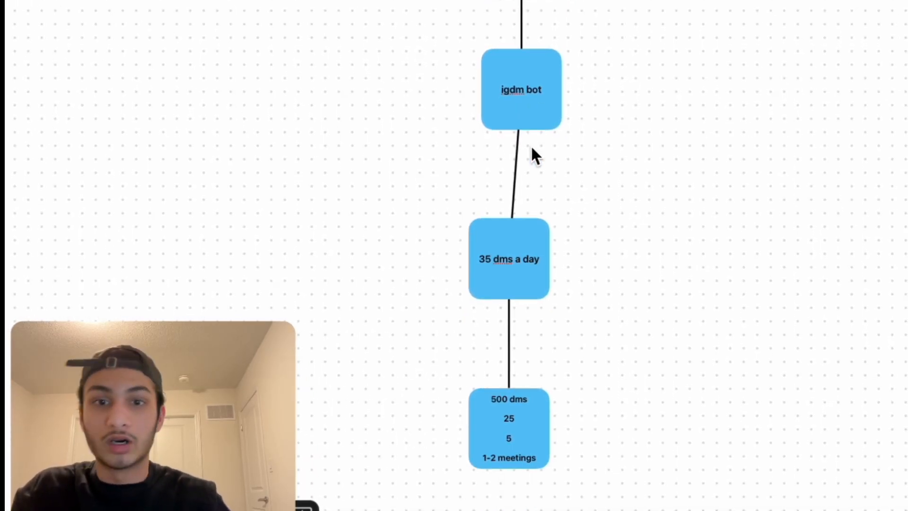
# Step: Go back up to the "Scraping leads" note and recheck the chain of boxes below it down to the end
pyautogui.scroll(10, 532, 156)
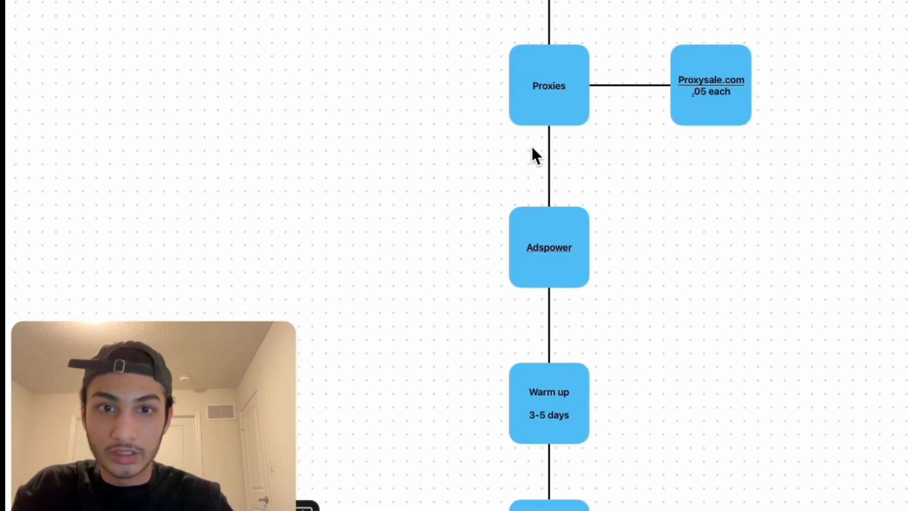
pyautogui.scroll(5, 532, 147)
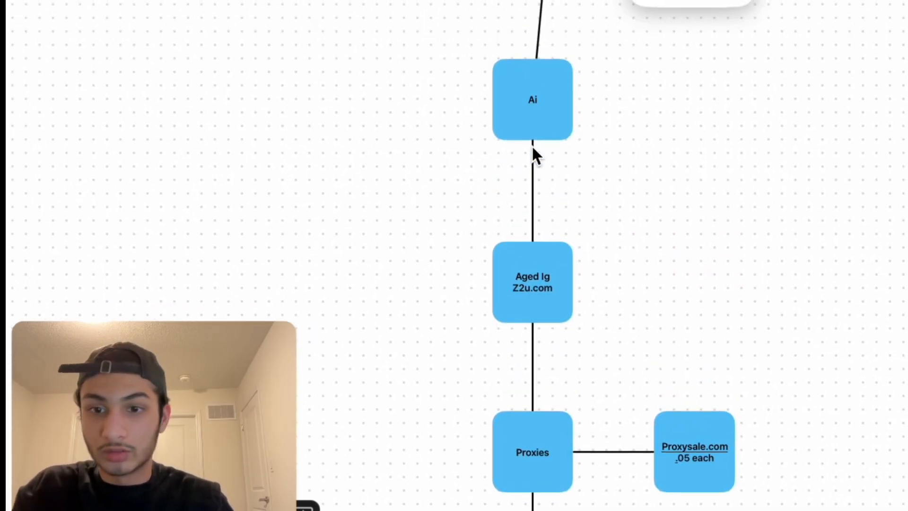
pyautogui.scroll(3, 533, 148)
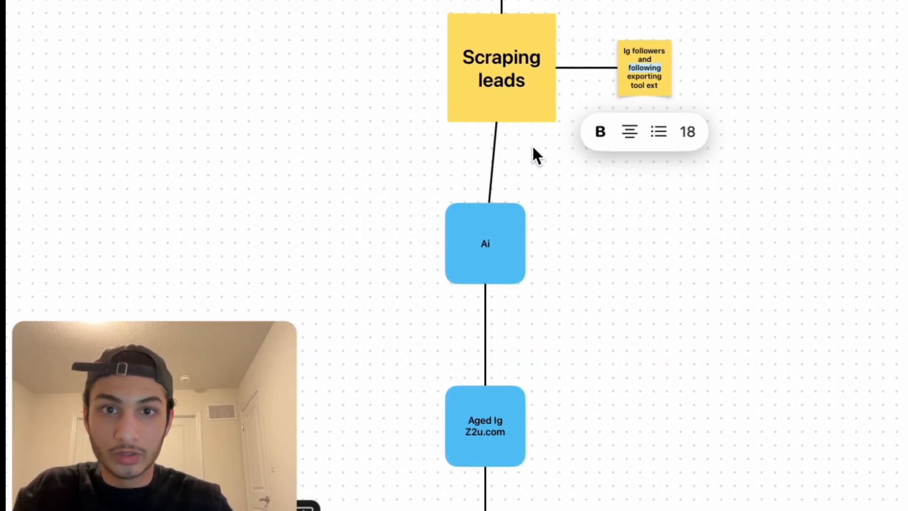
pyautogui.scroll(-3, 534, 155)
pyautogui.scroll(-10, 534, 149)
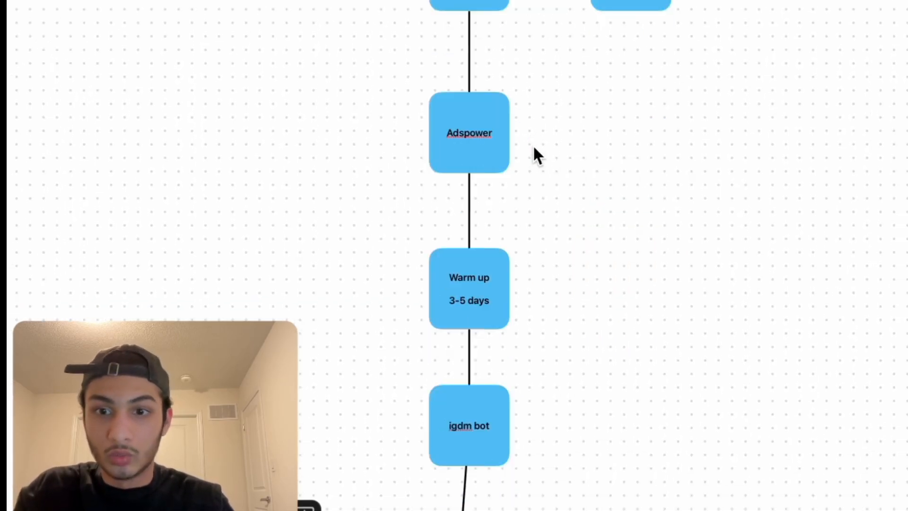
pyautogui.scroll(-3, 533, 148)
pyautogui.scroll(-1, 534, 148)
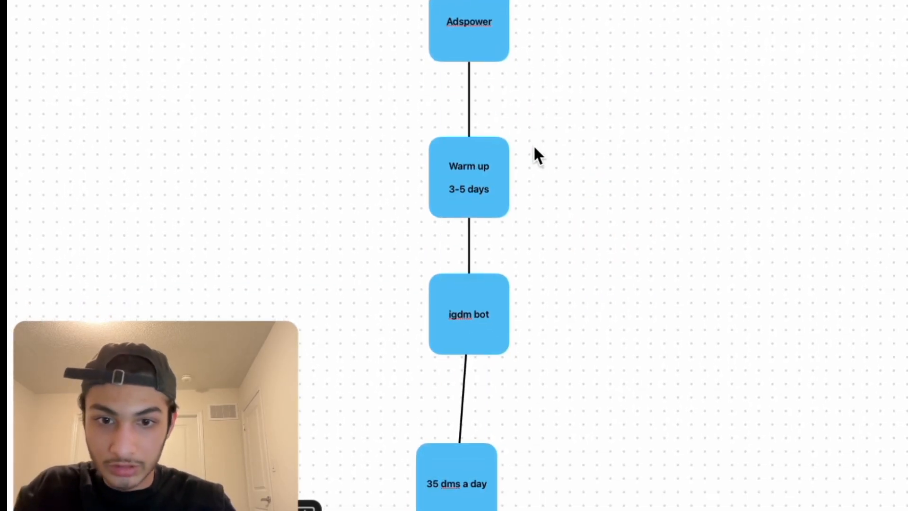
pyautogui.scroll(-12, 534, 150)
# Step: Examine the figures in the final "500 dms" box up close, along with the boxes from "Adspower" to "35 dms a day"
pyautogui.scroll(2, 505, 243)
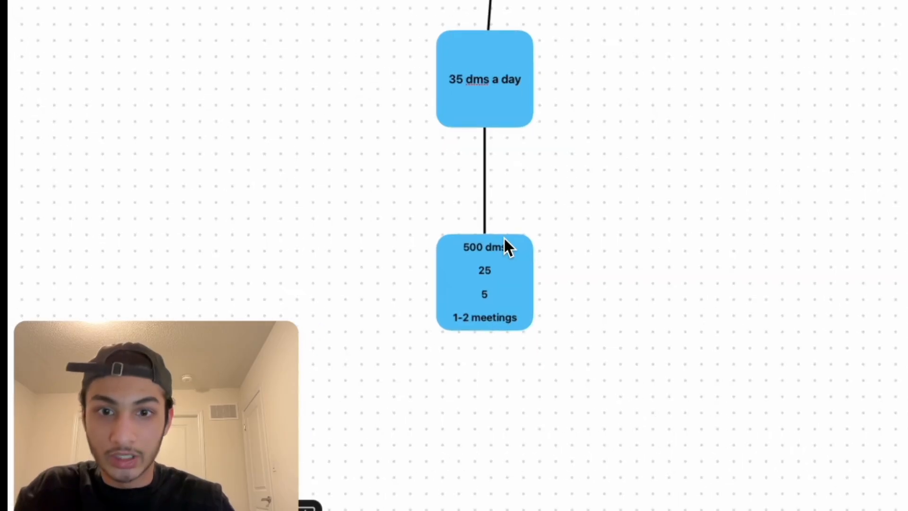
pyautogui.scroll(5, 503, 237)
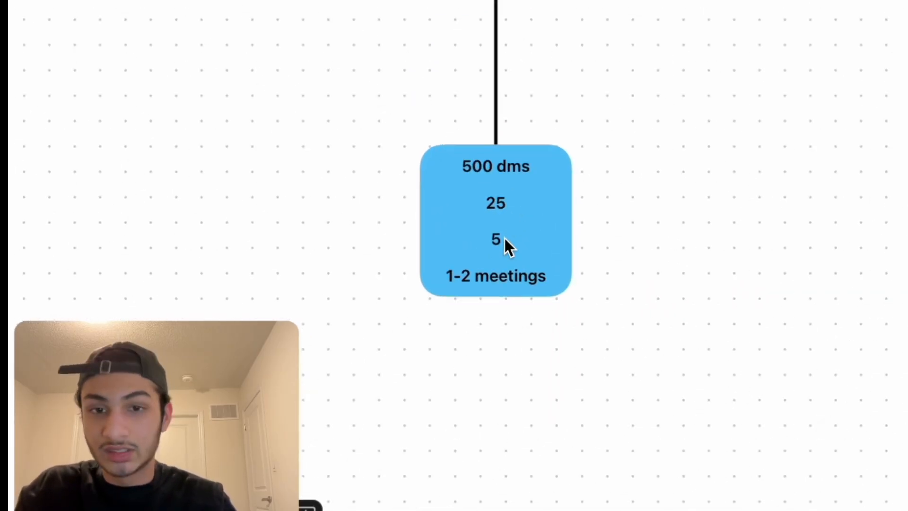
pyautogui.scroll(3, 504, 239)
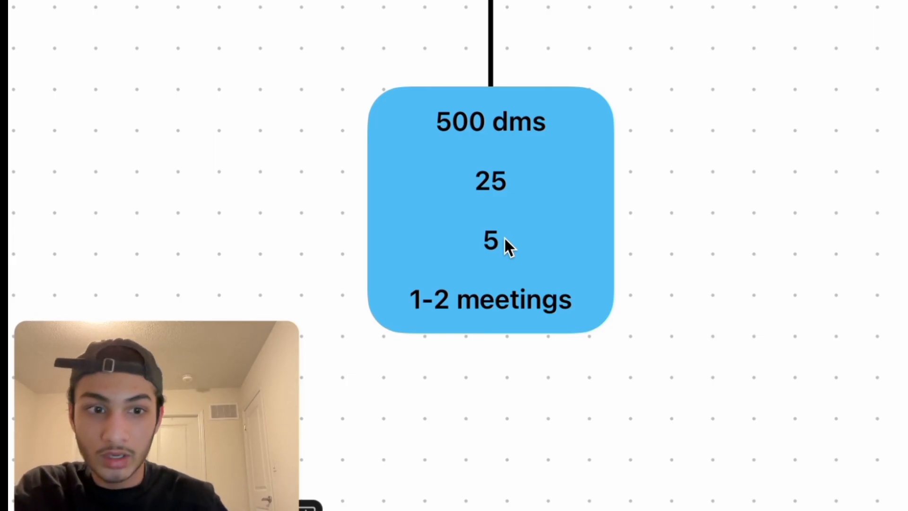
pyautogui.scroll(-3, 504, 237)
pyautogui.scroll(-2, 504, 237)
pyautogui.scroll(5, 504, 236)
pyautogui.scroll(-2, 504, 242)
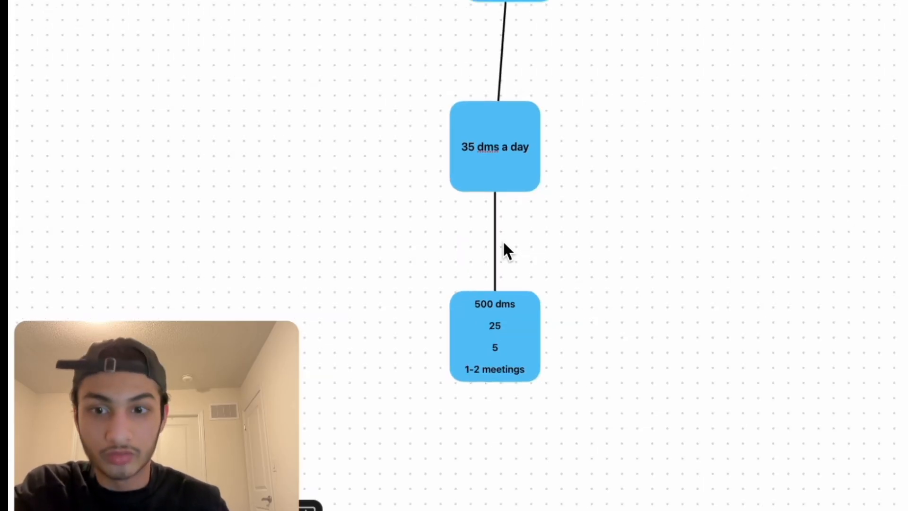
pyautogui.scroll(10, 503, 240)
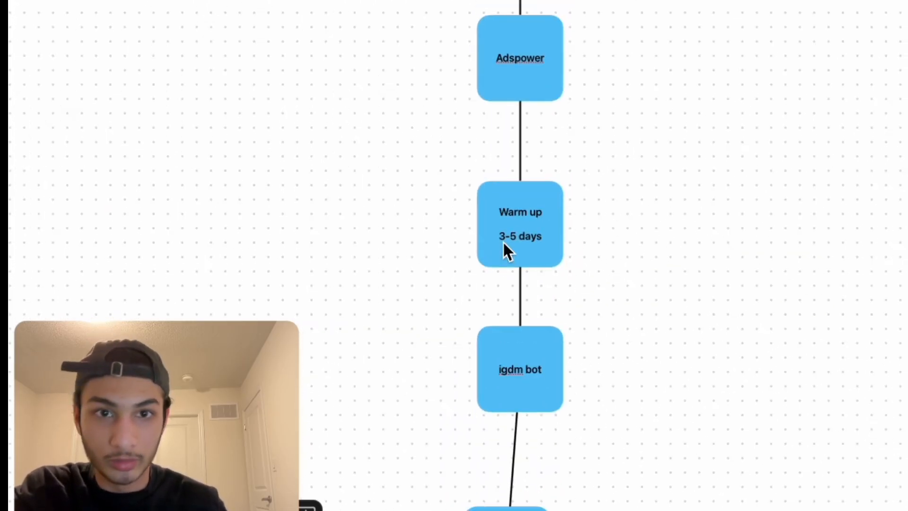
pyautogui.scroll(-2, 503, 240)
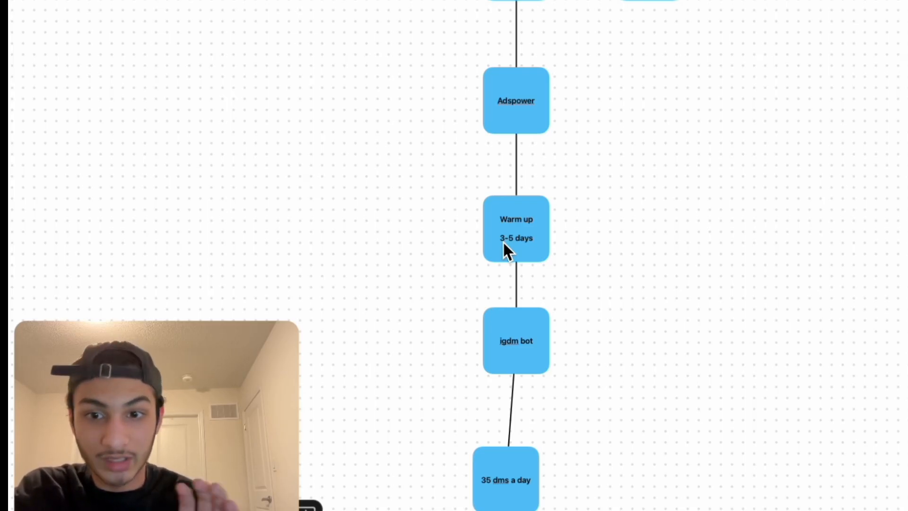
pyautogui.scroll(-1, 503, 241)
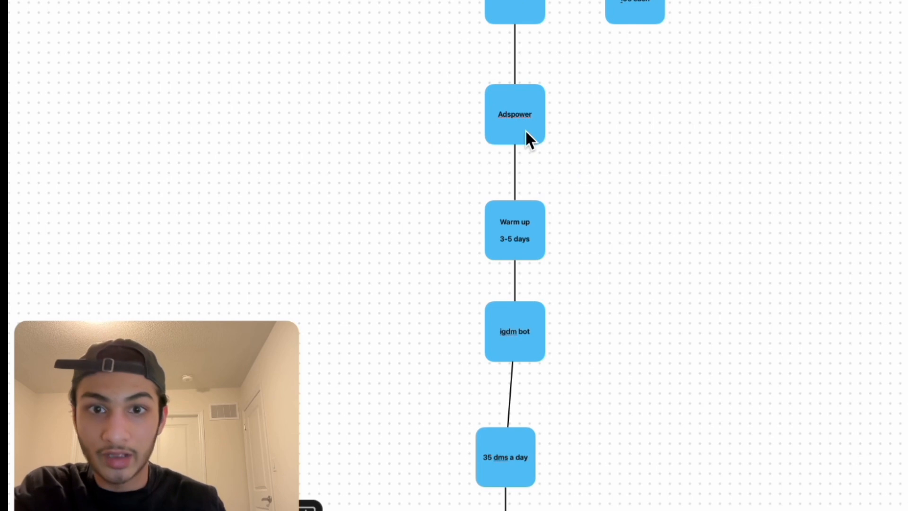
# Step: Recheck the boxes from "Proxies" down to "35 dms a day" and select the word "Adspower" in its box
pyautogui.scroll(3, 522, 126)
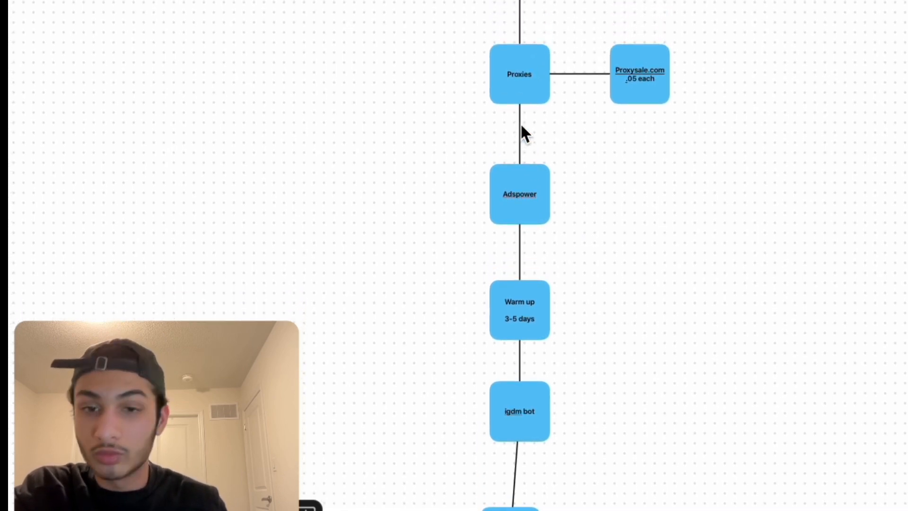
pyautogui.scroll(-5, 521, 126)
pyautogui.click(506, 283)
pyautogui.doubleClick(507, 280)
pyautogui.click(575, 307)
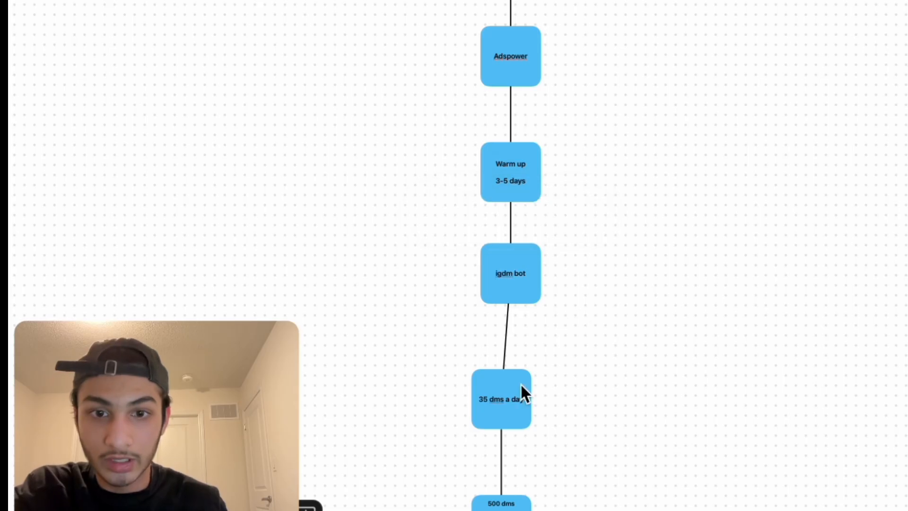
pyautogui.scroll(3, 521, 385)
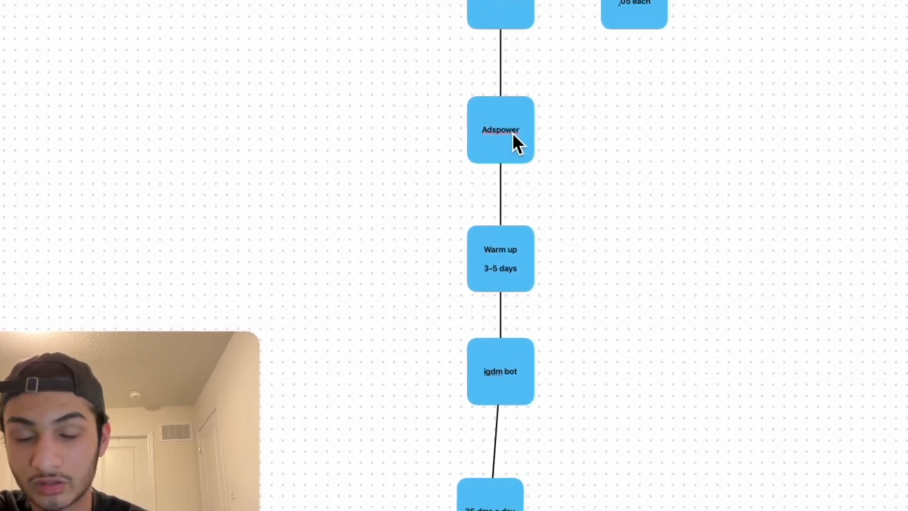
pyautogui.doubleClick(511, 131)
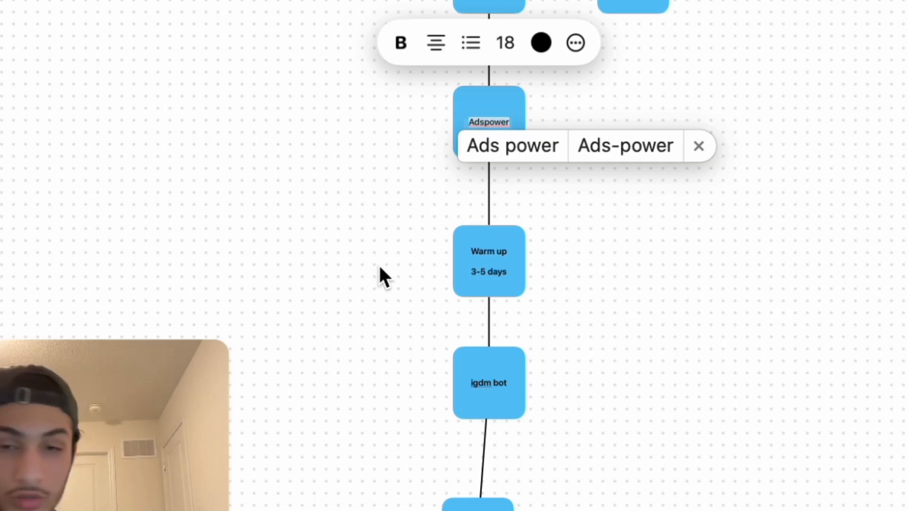
# Step: Examine the "Proxies" box and its linked "Proxysale.com" box up close, along with the "Aged Ig Z2u.com" box above them
pyautogui.scroll(4, 379, 268)
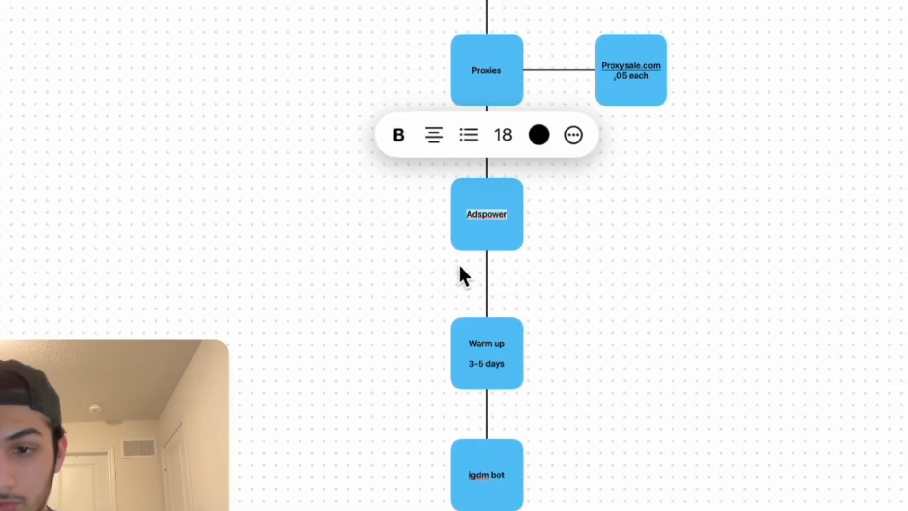
pyautogui.scroll(3, 460, 268)
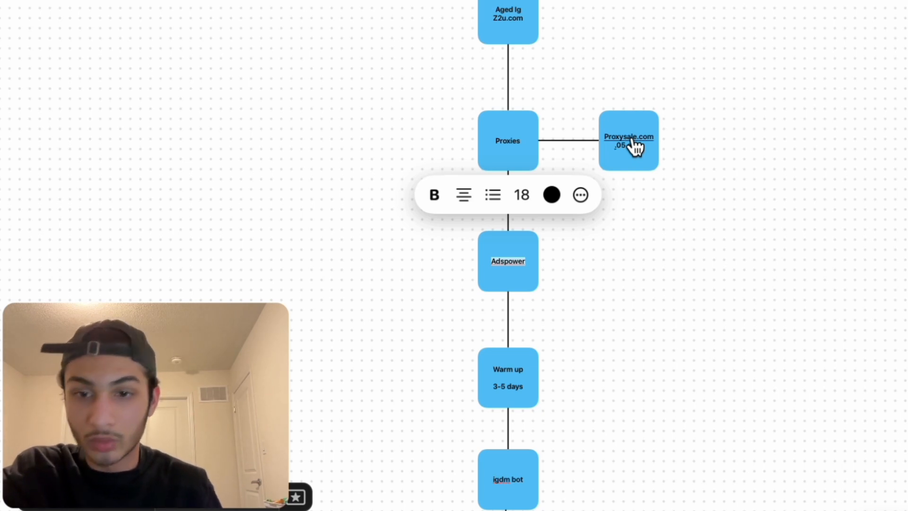
pyautogui.scroll(3, 634, 146)
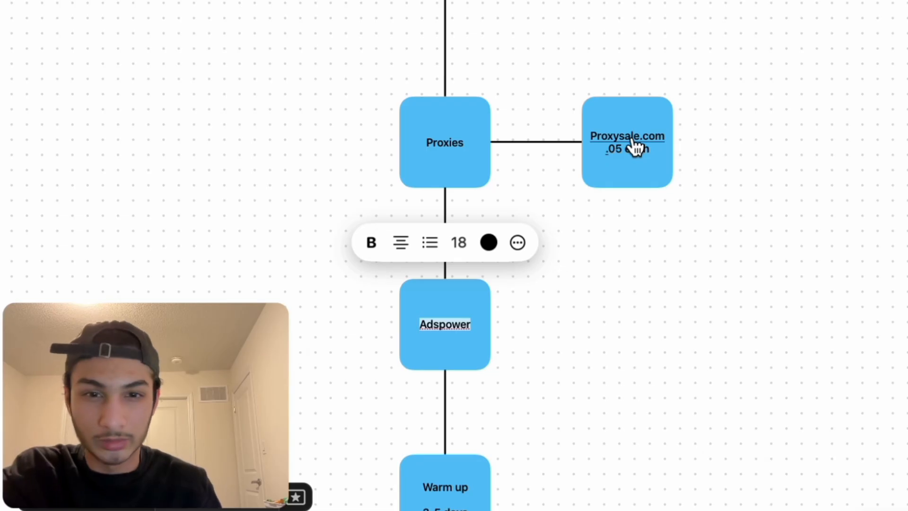
pyautogui.scroll(2, 634, 147)
pyautogui.scroll(2, 632, 137)
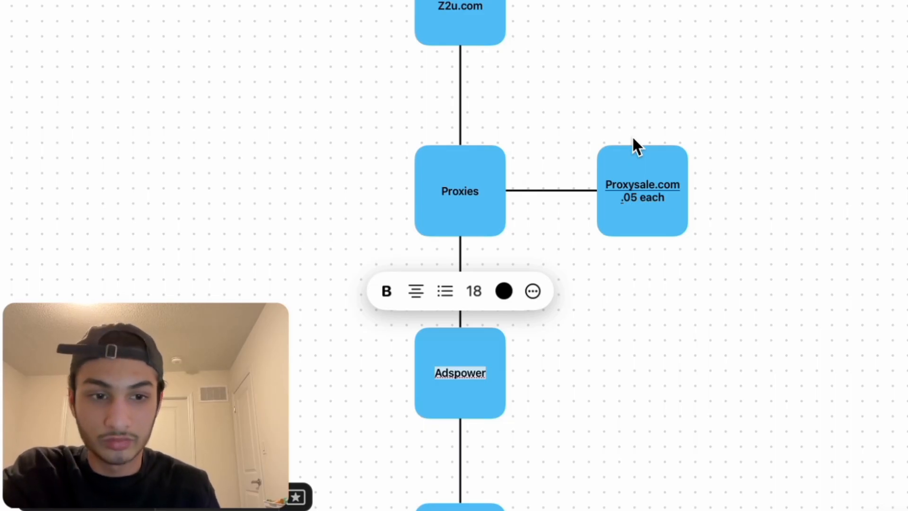
pyautogui.scroll(4, 633, 138)
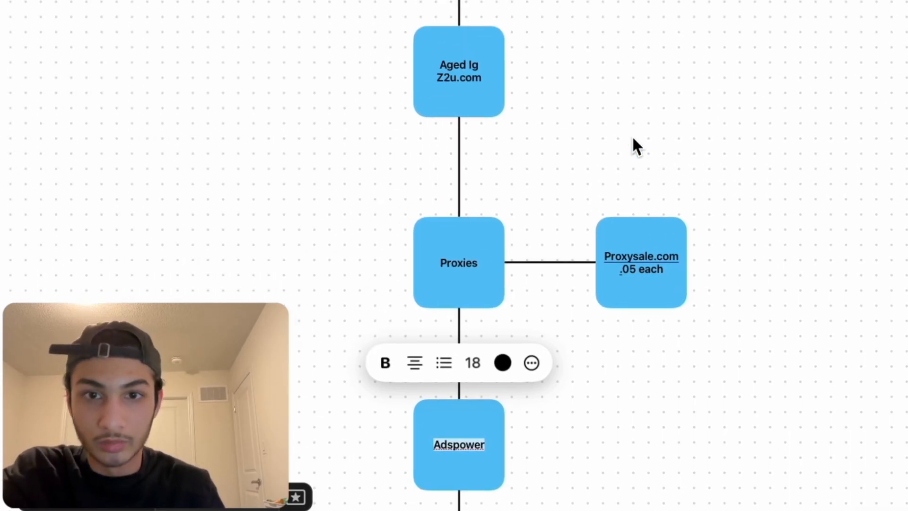
pyautogui.scroll(3, 633, 138)
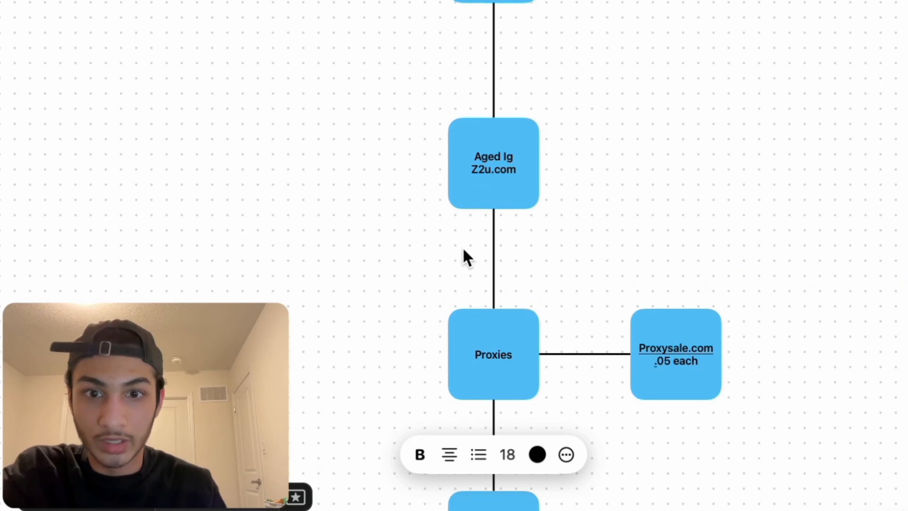
# Step: Follow the chain from the "Aged Ig Z2u.com" box through "Warm up" and "igdm bot" down to the final "500 dms" box
pyautogui.scroll(-10, 492, 194)
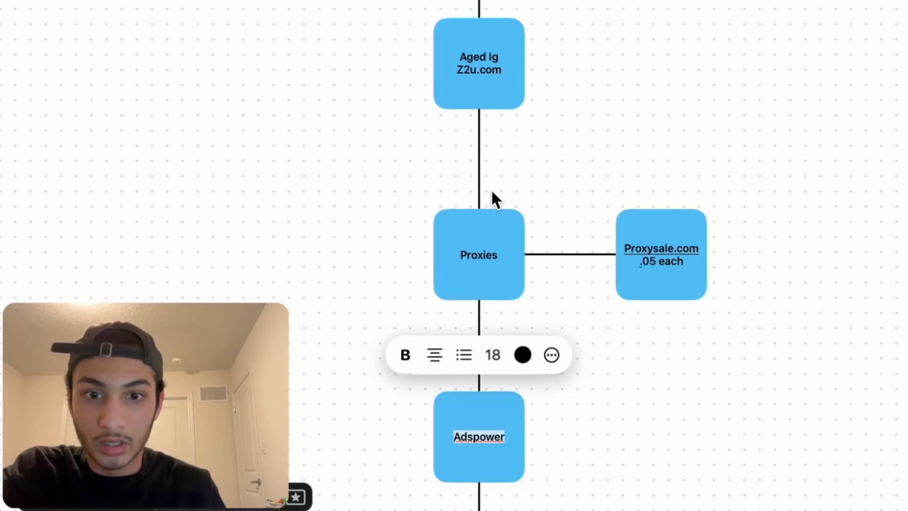
pyautogui.scroll(-3, 545, 126)
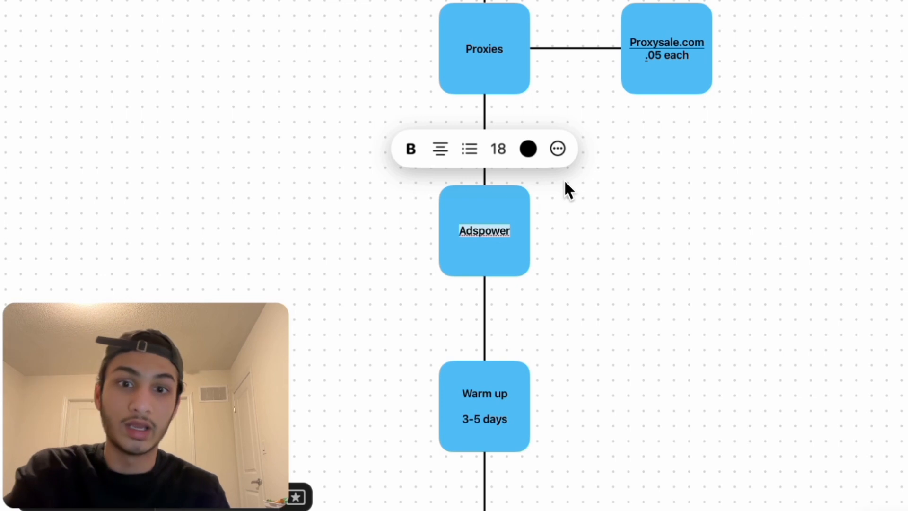
pyautogui.scroll(4, 565, 183)
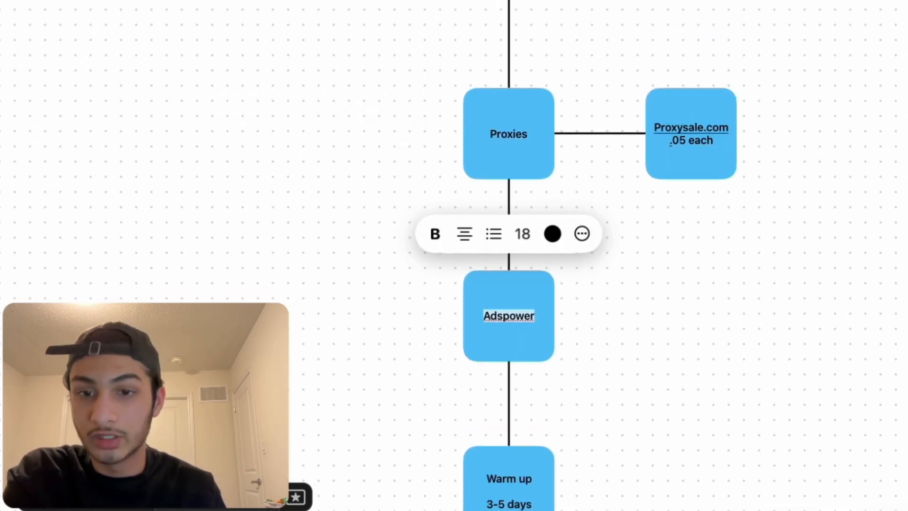
pyautogui.scroll(-4, 567, 256)
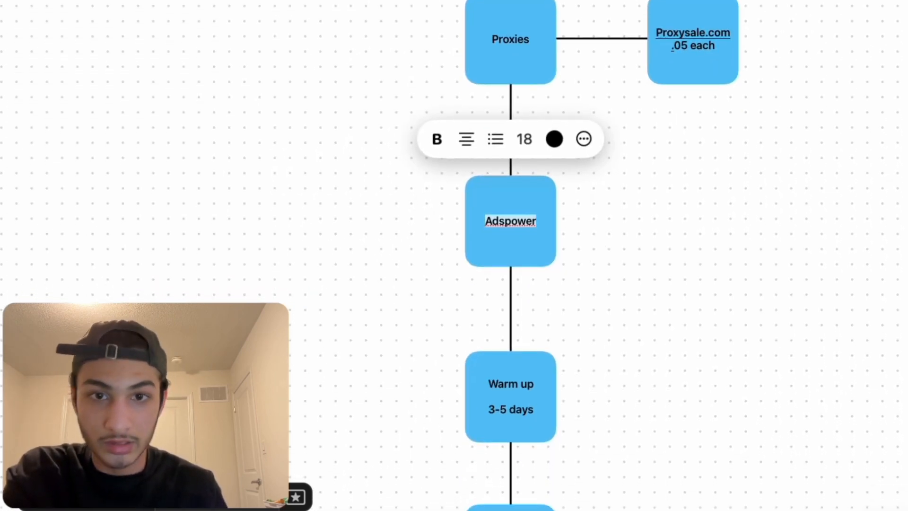
pyautogui.scroll(-14, 576, 66)
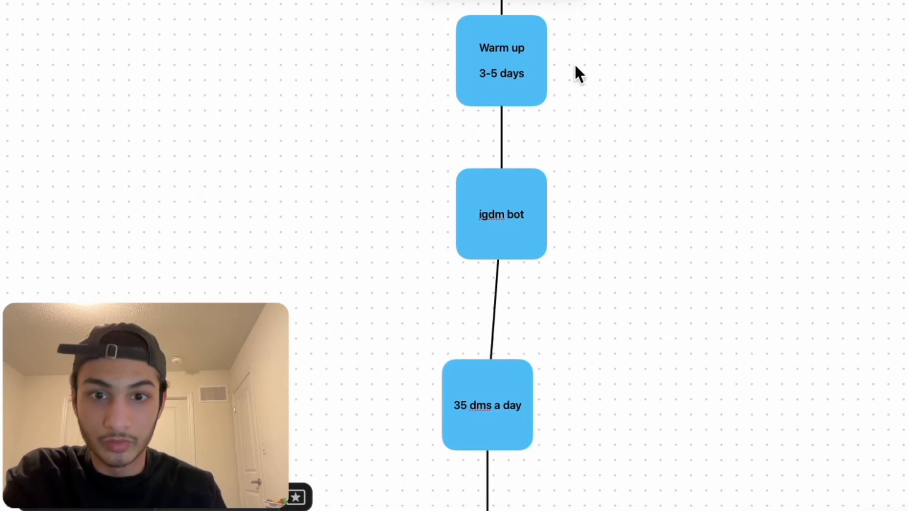
pyautogui.scroll(-9, 573, 118)
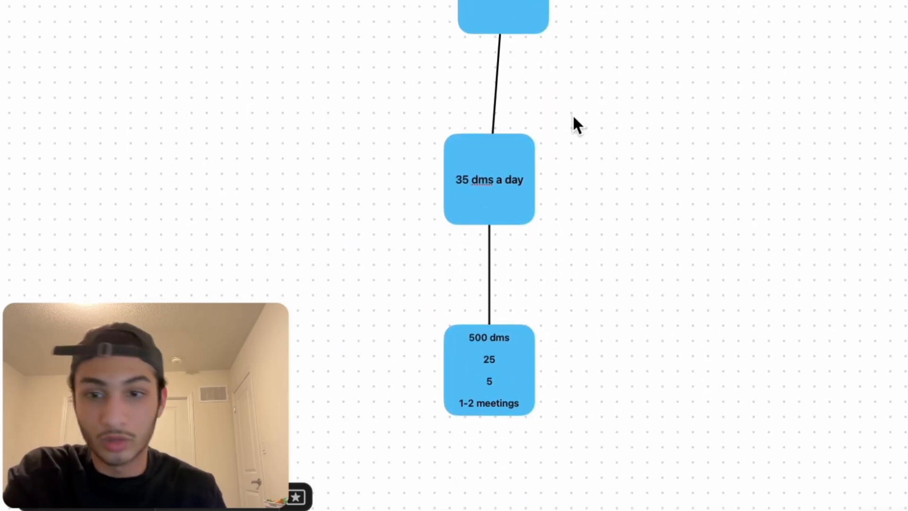
# Step: Trace the flowchart back up from the "500 dms" box to the "Ai" box beneath the yellow note
pyautogui.scroll(14, 563, 130)
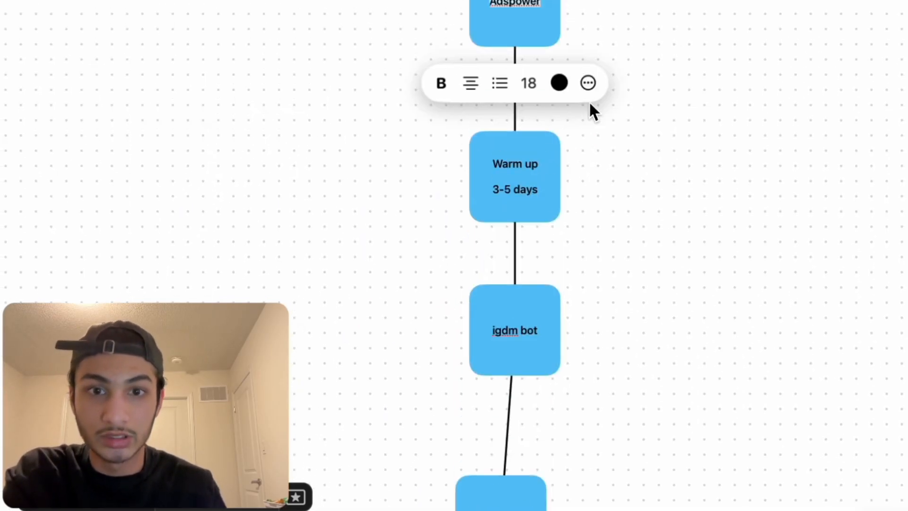
pyautogui.scroll(-3, 678, 29)
pyautogui.scroll(2, 678, 29)
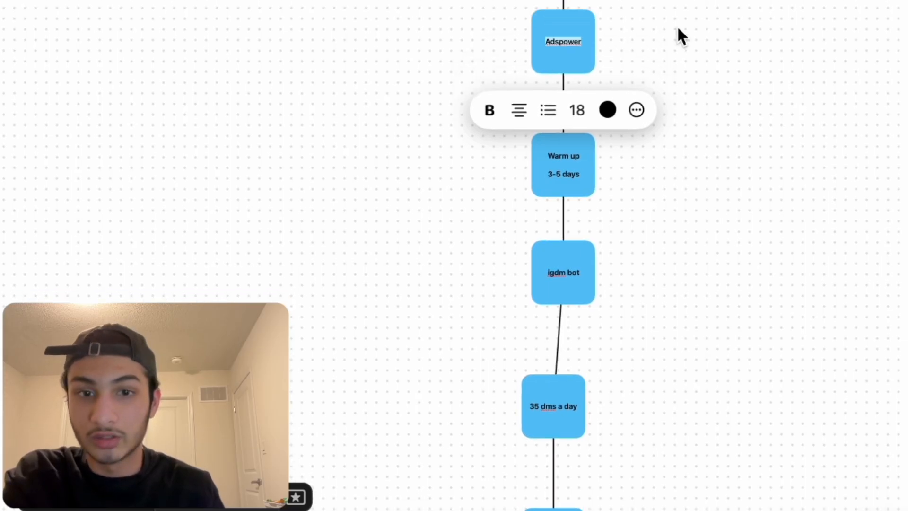
pyautogui.scroll(3, 677, 26)
pyautogui.scroll(-2, 677, 26)
pyautogui.scroll(3, 675, 30)
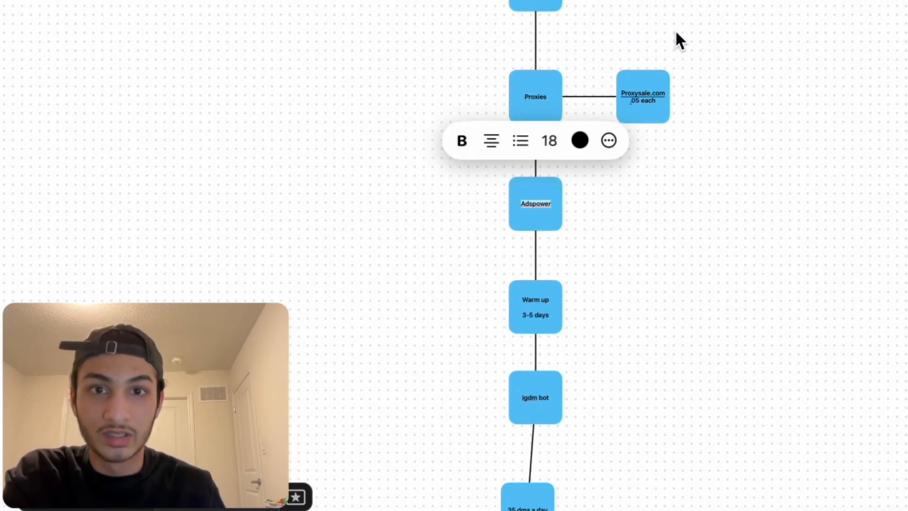
pyautogui.scroll(3, 676, 33)
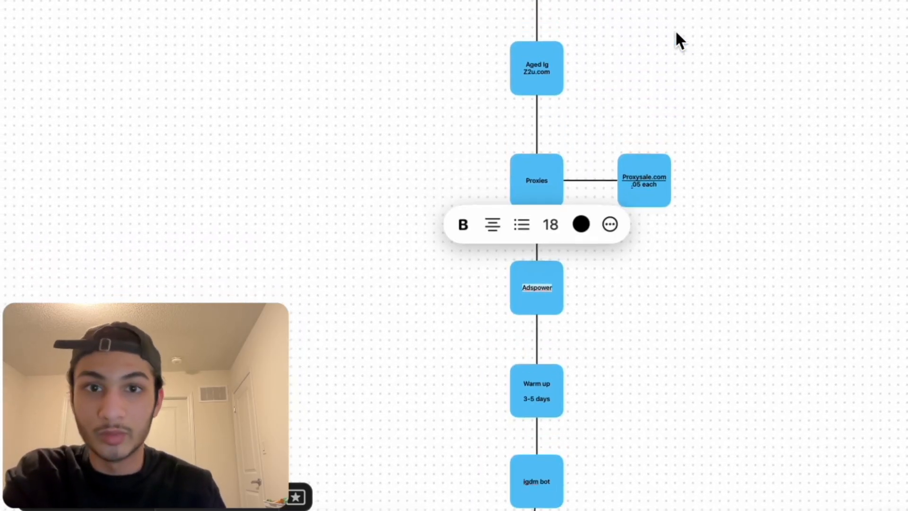
pyautogui.scroll(5, 675, 30)
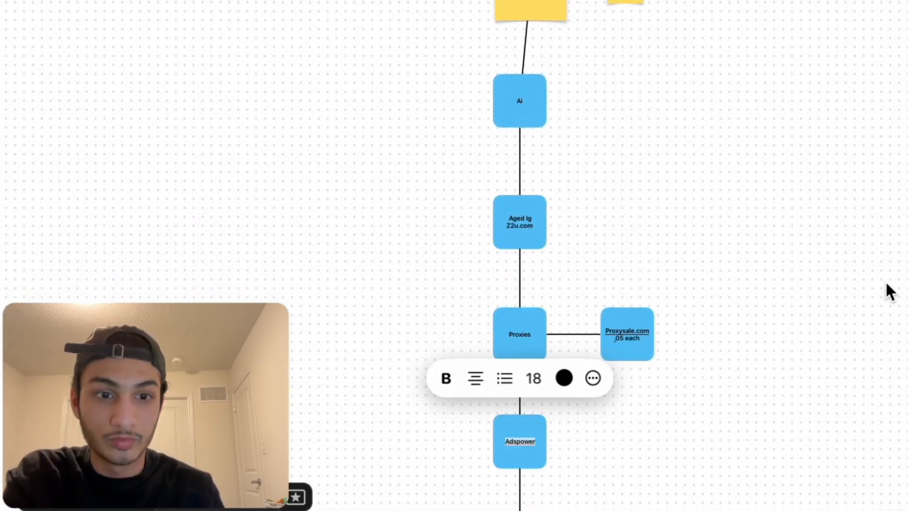